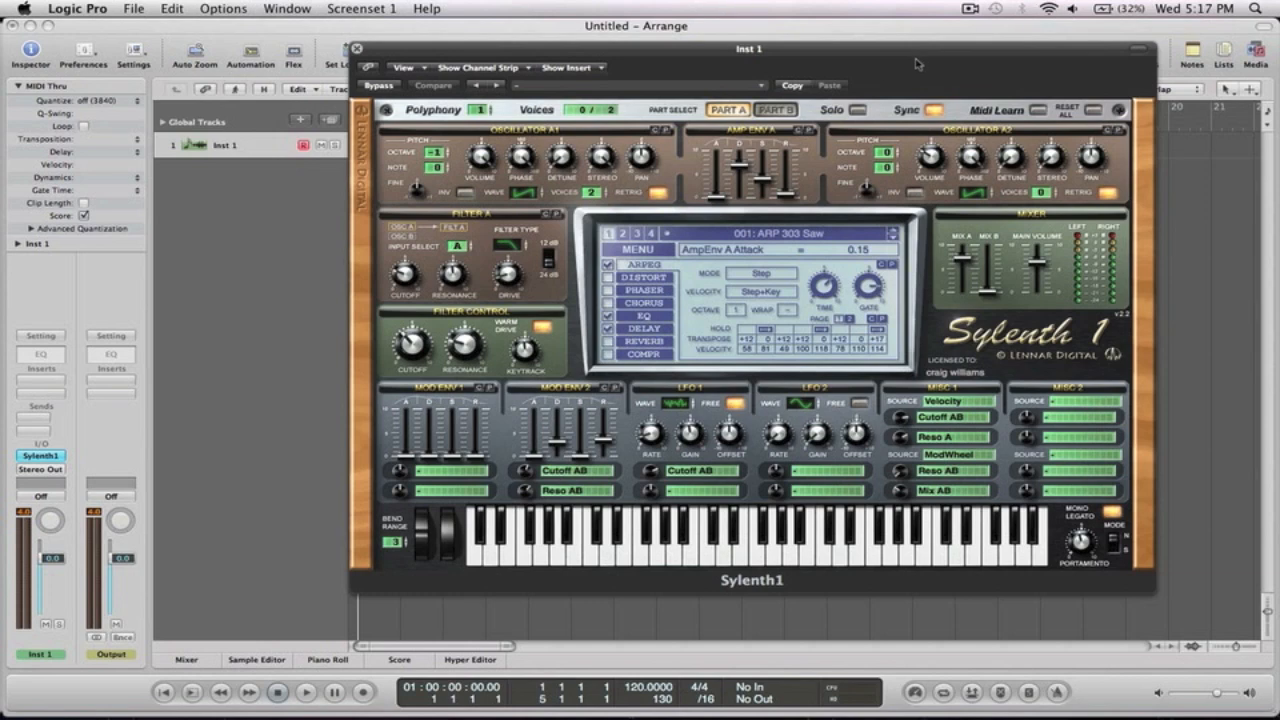
# Step: Show the on-screen musical typing keyboard, set it to octave 3 and audition the ARP 303 Saw preset
pyautogui.press('capslock')
pyautogui.press('a')
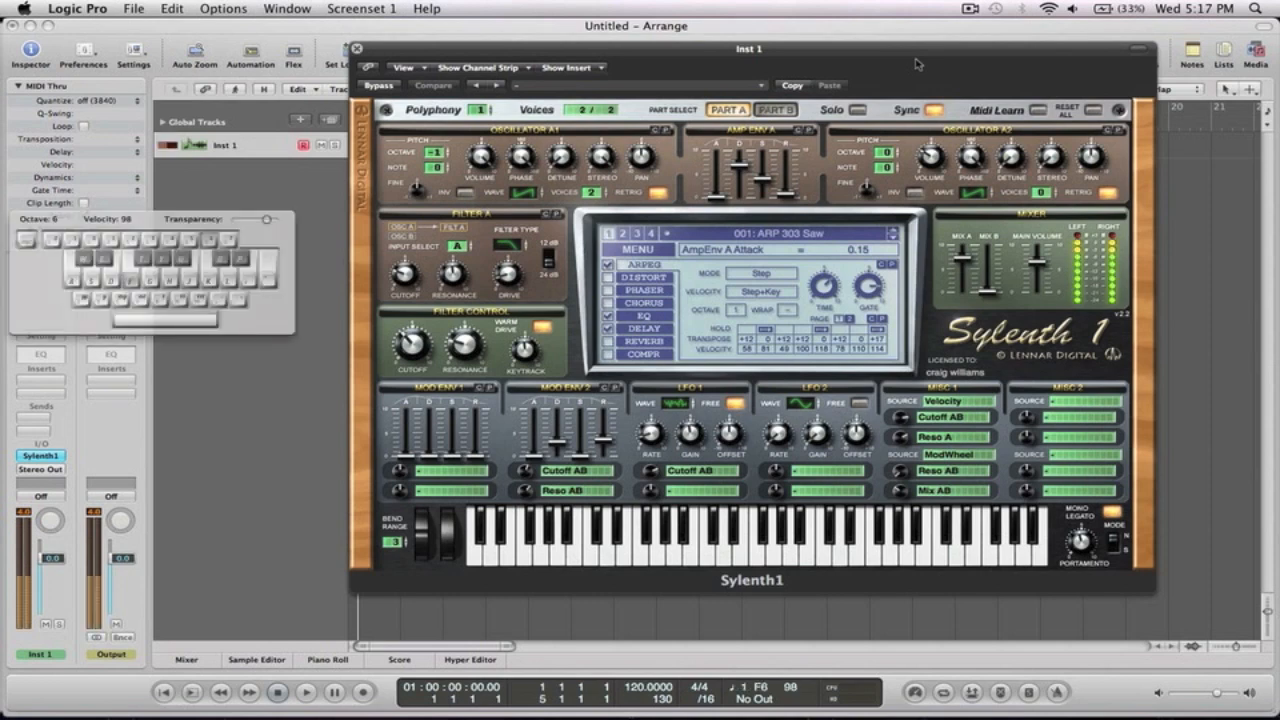
pyautogui.press('3')
pyautogui.press('a')
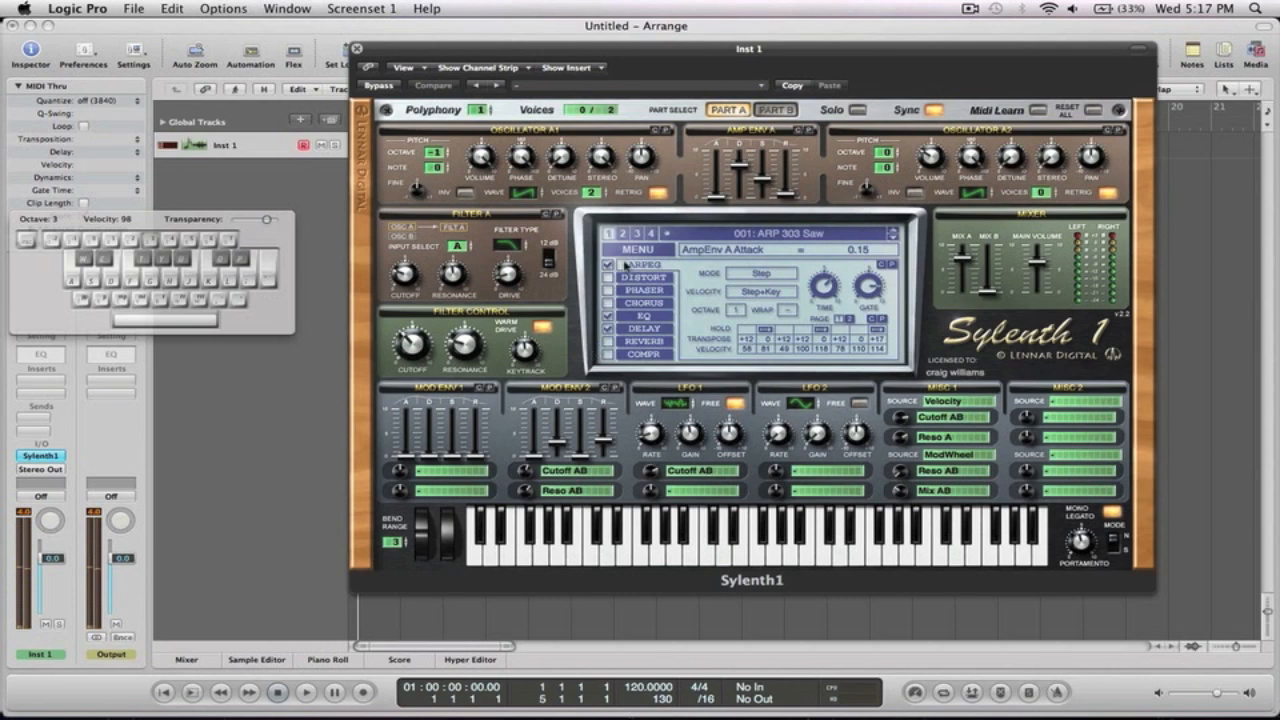
# Step: Initialise the synth preset and set the polyphony to 1, playing a few test notes
pyautogui.click(638, 250)
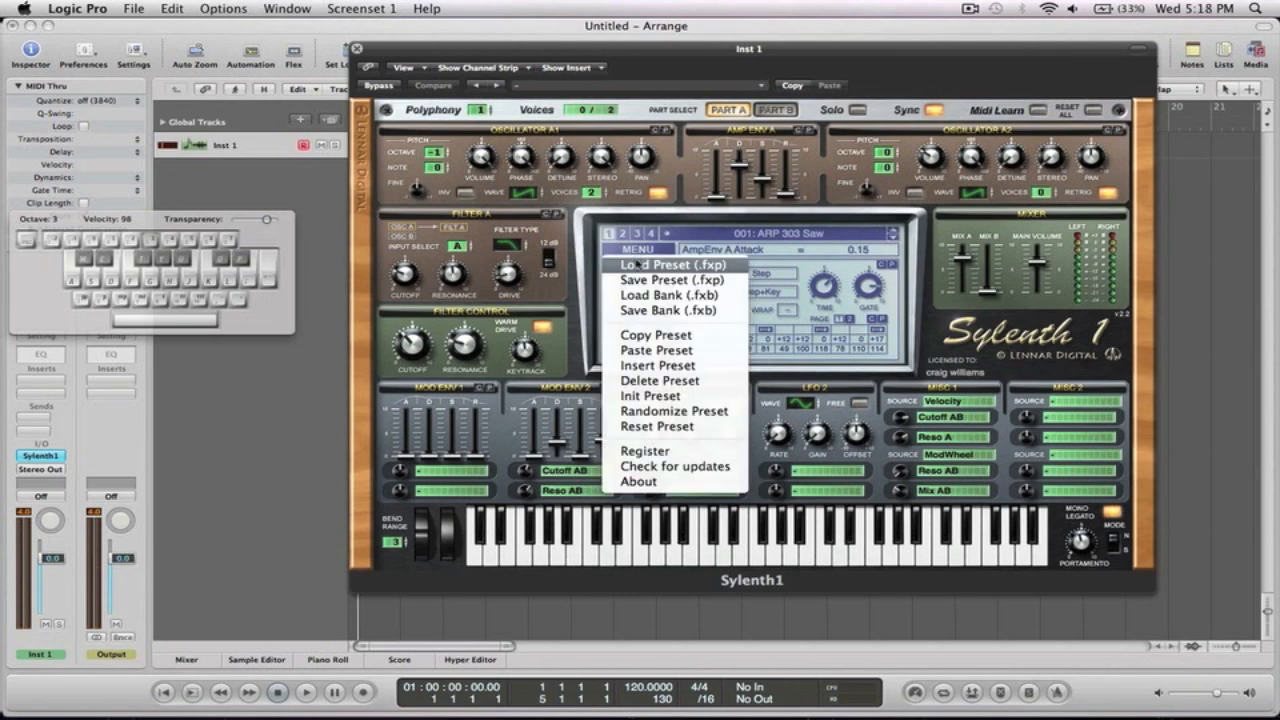
pyautogui.click(662, 397)
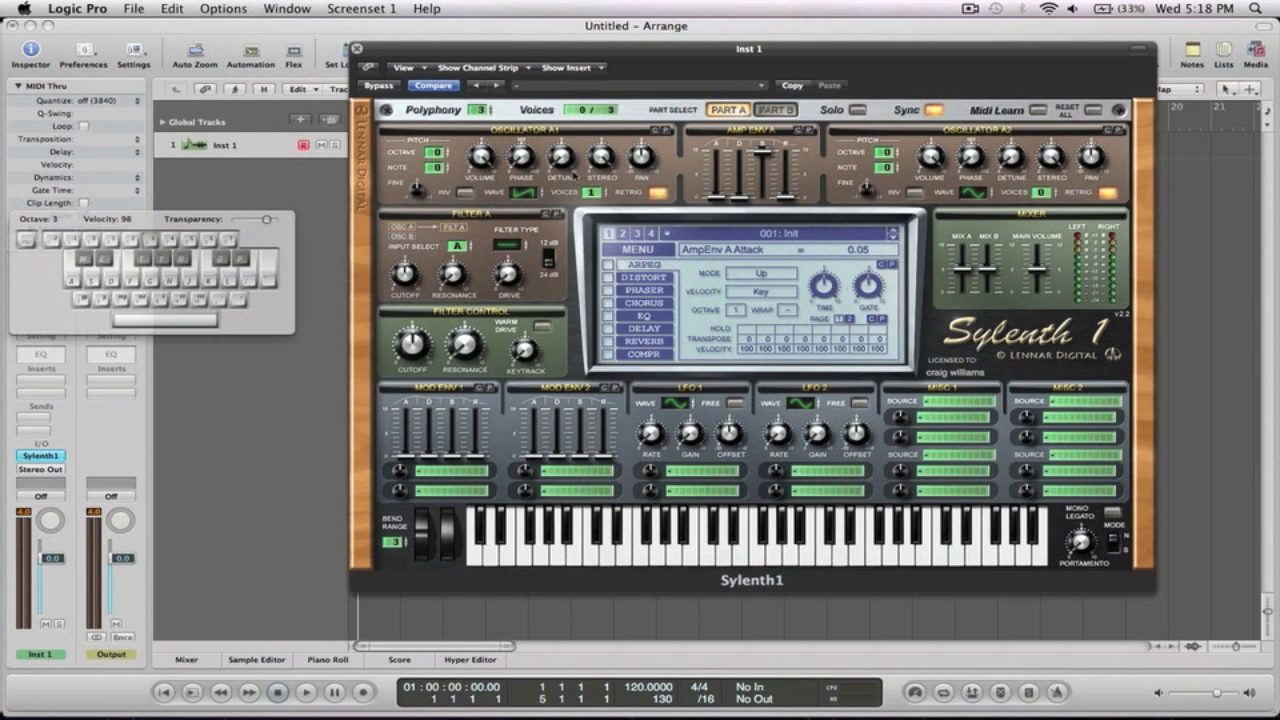
pyautogui.press('s')
pyautogui.press('a')
pyautogui.press('d')
pyautogui.moveTo(481, 111); pyautogui.dragTo(485, 132)
pyautogui.press('s')
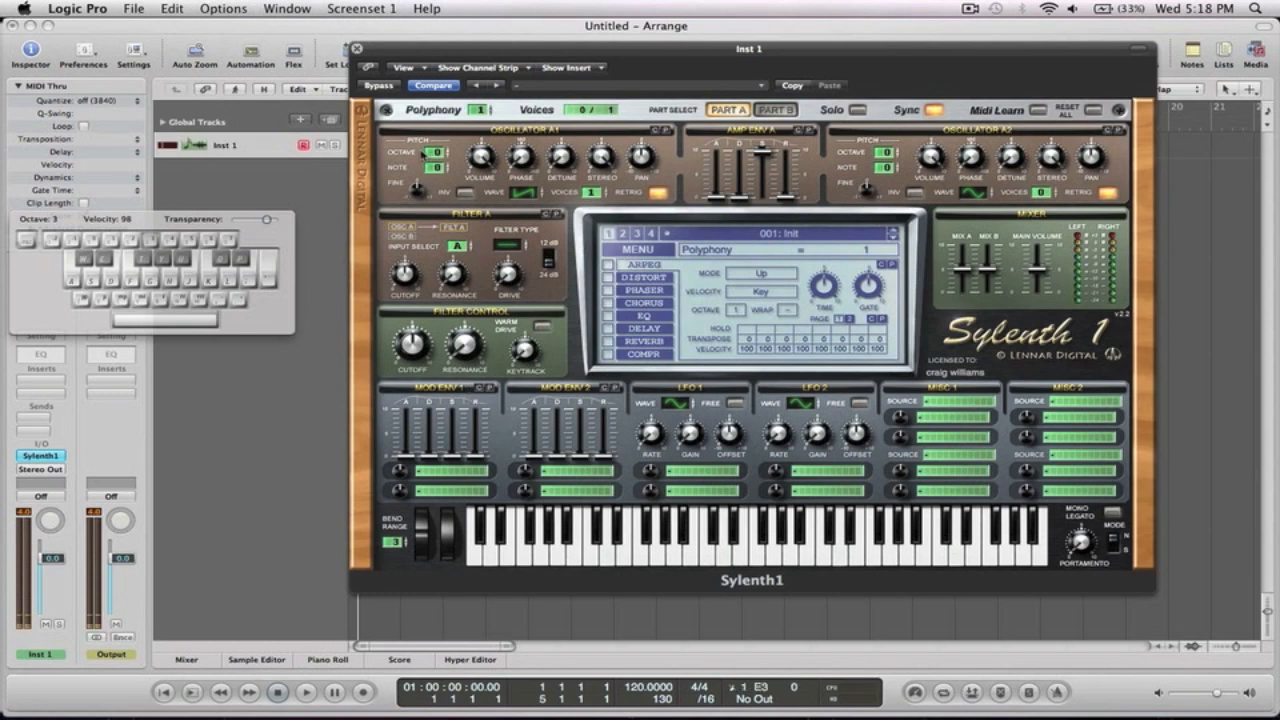
# Step: Set Oscillator A1's octave to -1, playing E3 to compare the pitch
pyautogui.moveTo(436, 153); pyautogui.dragTo(437, 165)
pyautogui.press('d')
pyautogui.press('d')
pyautogui.click(437, 165)
pyautogui.press('d')
pyautogui.press('d')
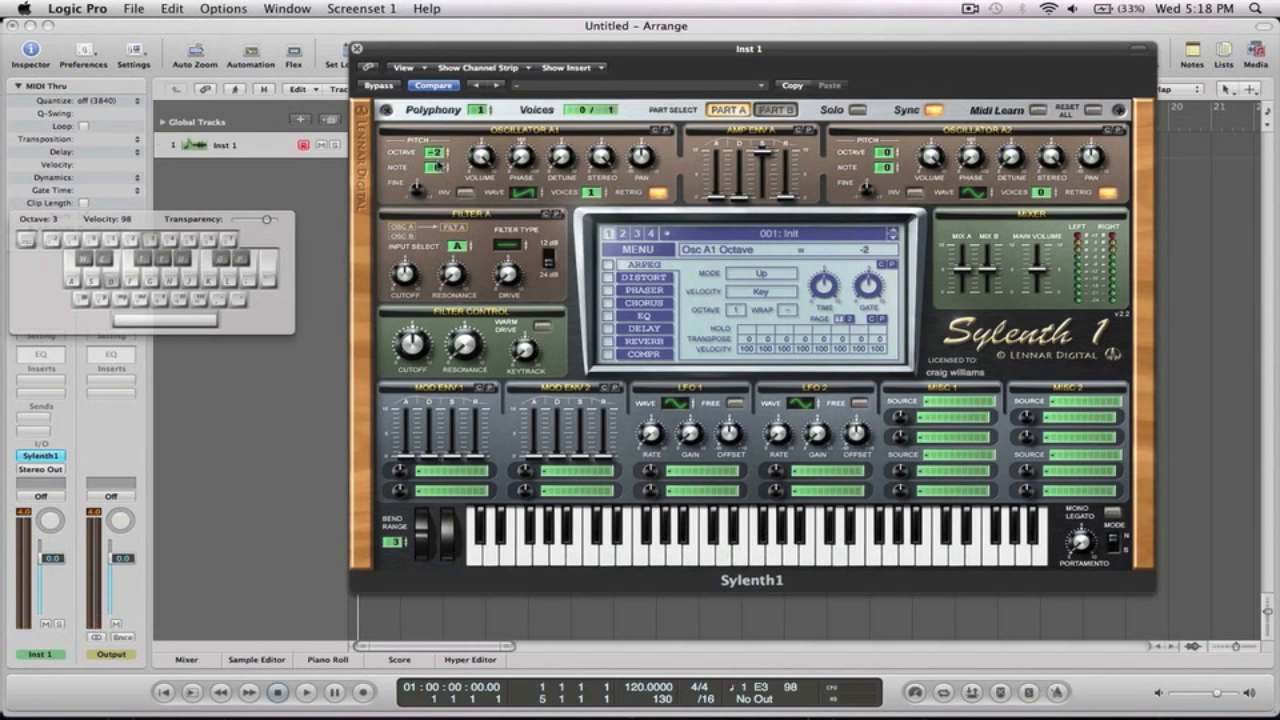
pyautogui.moveTo(437, 165); pyautogui.dragTo(434, 150)
pyautogui.press('d')
# Step: Route Mod Env 1 to Pitch A with a negative amount and raise its decay to about 8.79
pyautogui.click(440, 470)
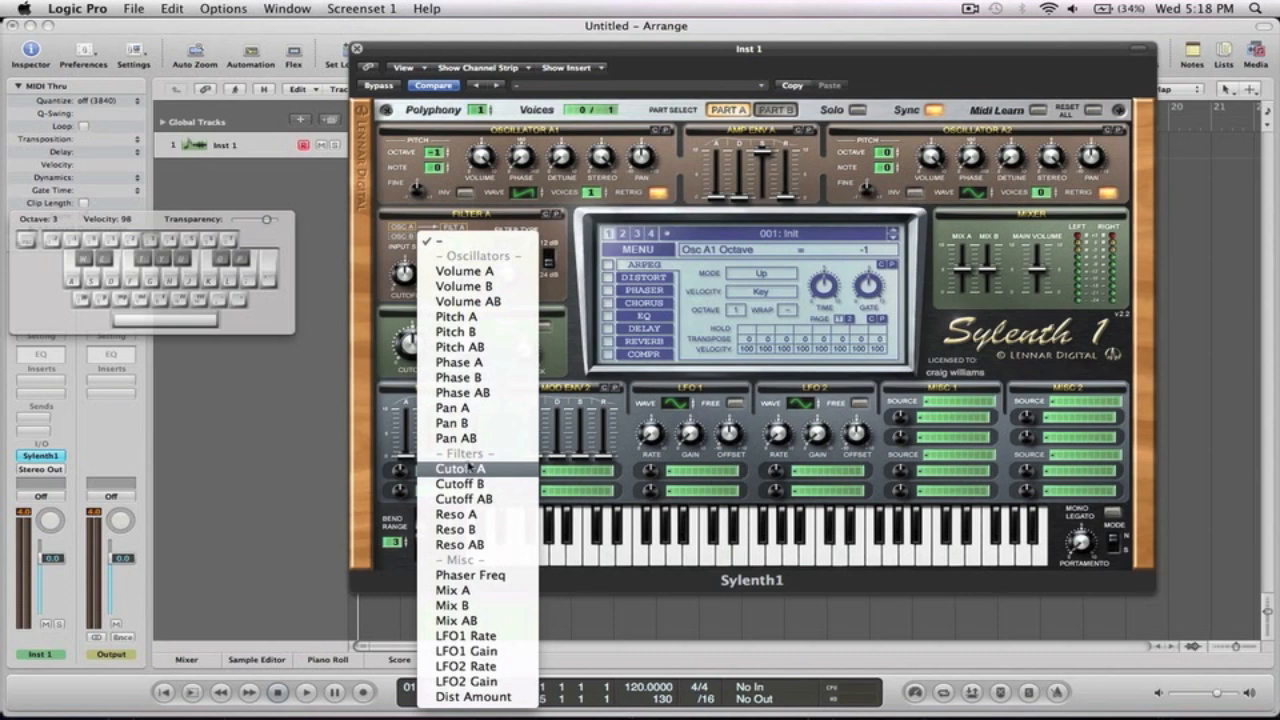
pyautogui.click(470, 317)
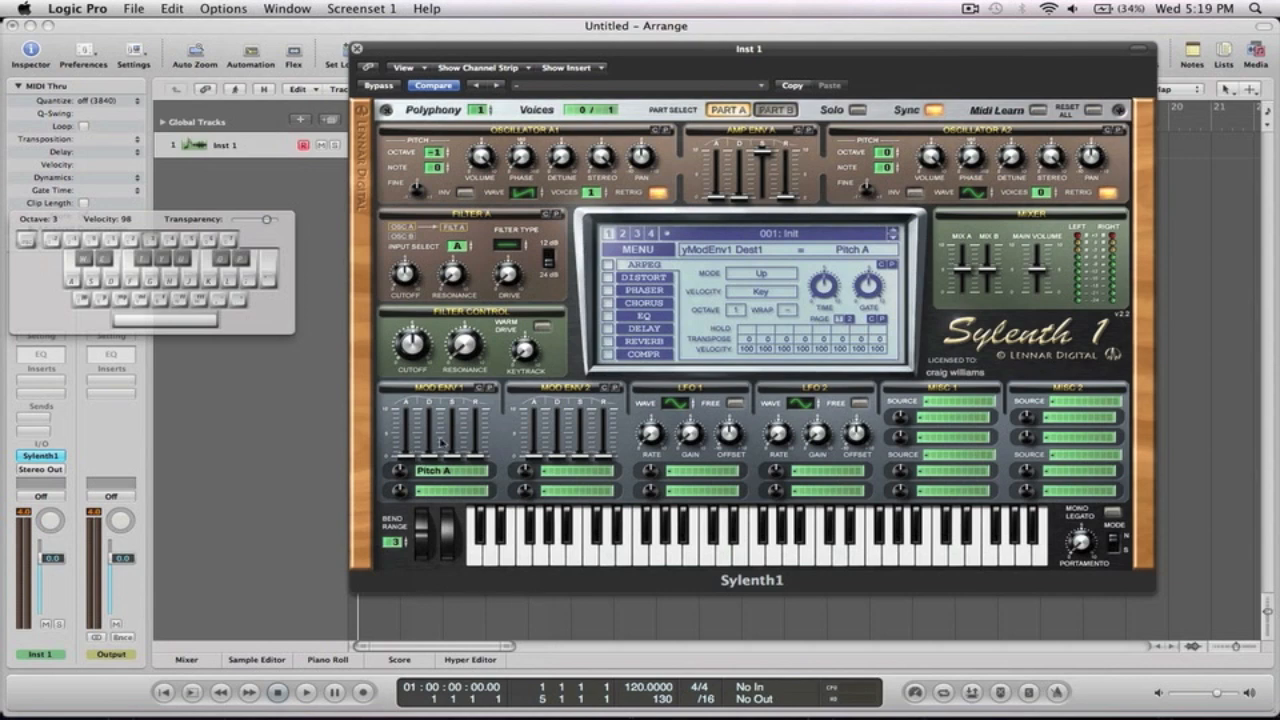
pyautogui.moveTo(400, 472); pyautogui.dragTo(395, 524)
pyautogui.moveTo(431, 457); pyautogui.dragTo(425, 342)
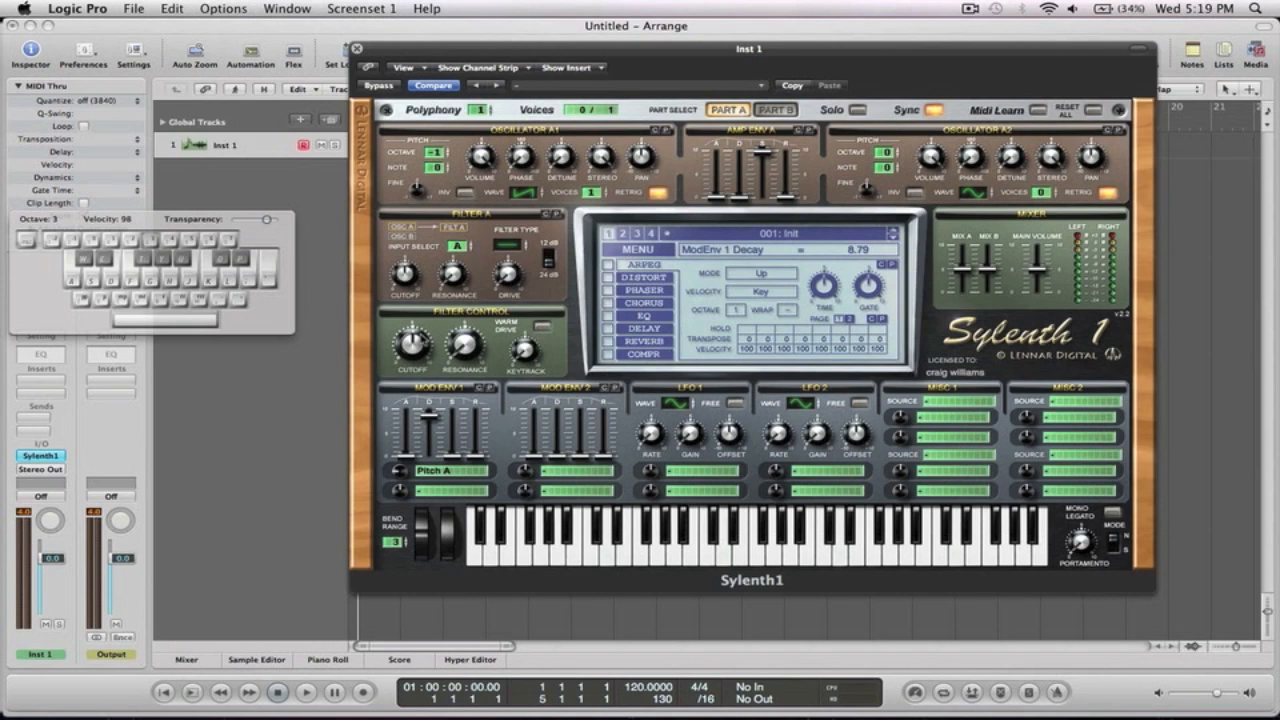
# Step: Raise the typing keyboard to octave 5 and set Mod Env 1's Pitch A amount to about 6.57, auditioning high notes
pyautogui.press('x')
pyautogui.press('x')
pyautogui.press('g')
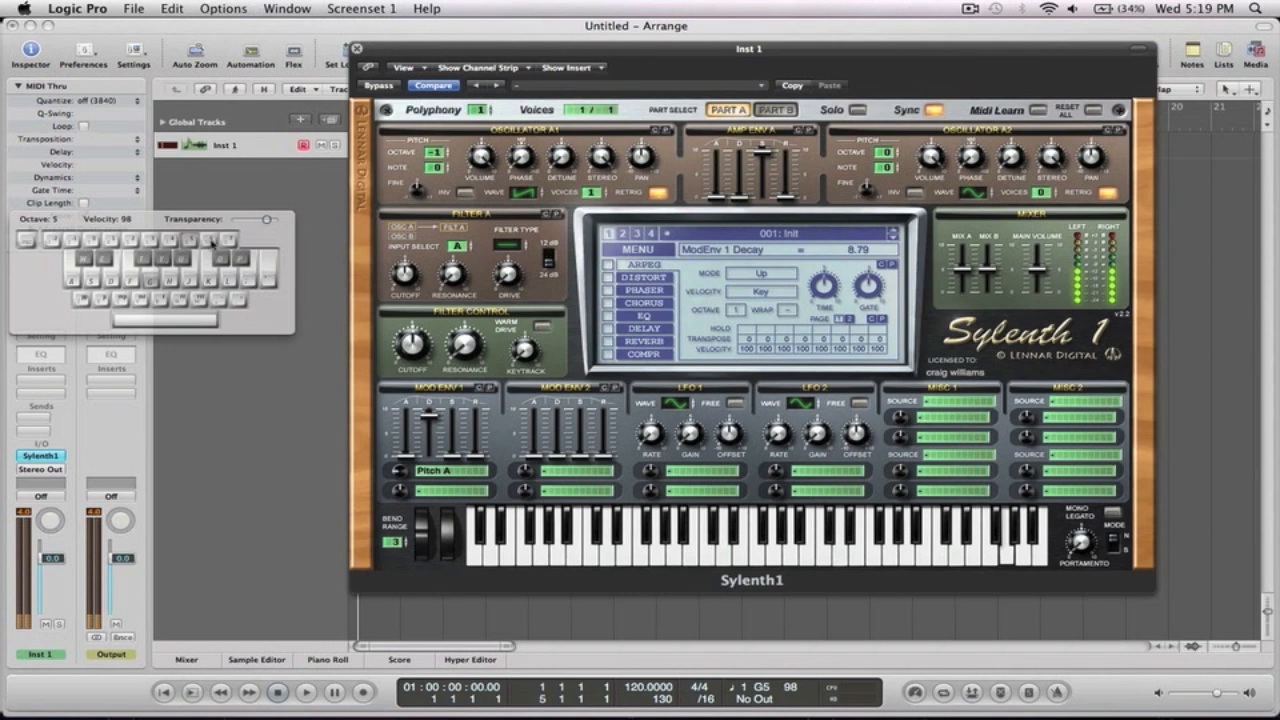
pyautogui.click(179, 237)
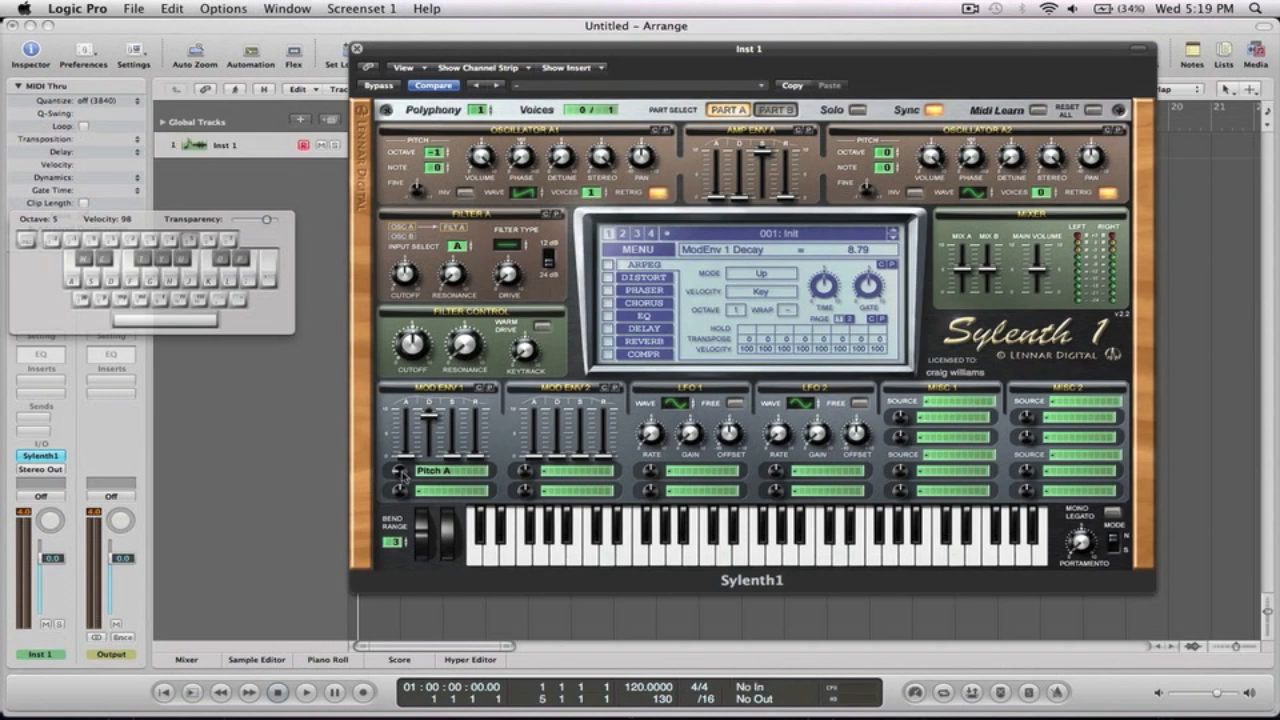
pyautogui.moveTo(402, 472); pyautogui.dragTo(393, 354)
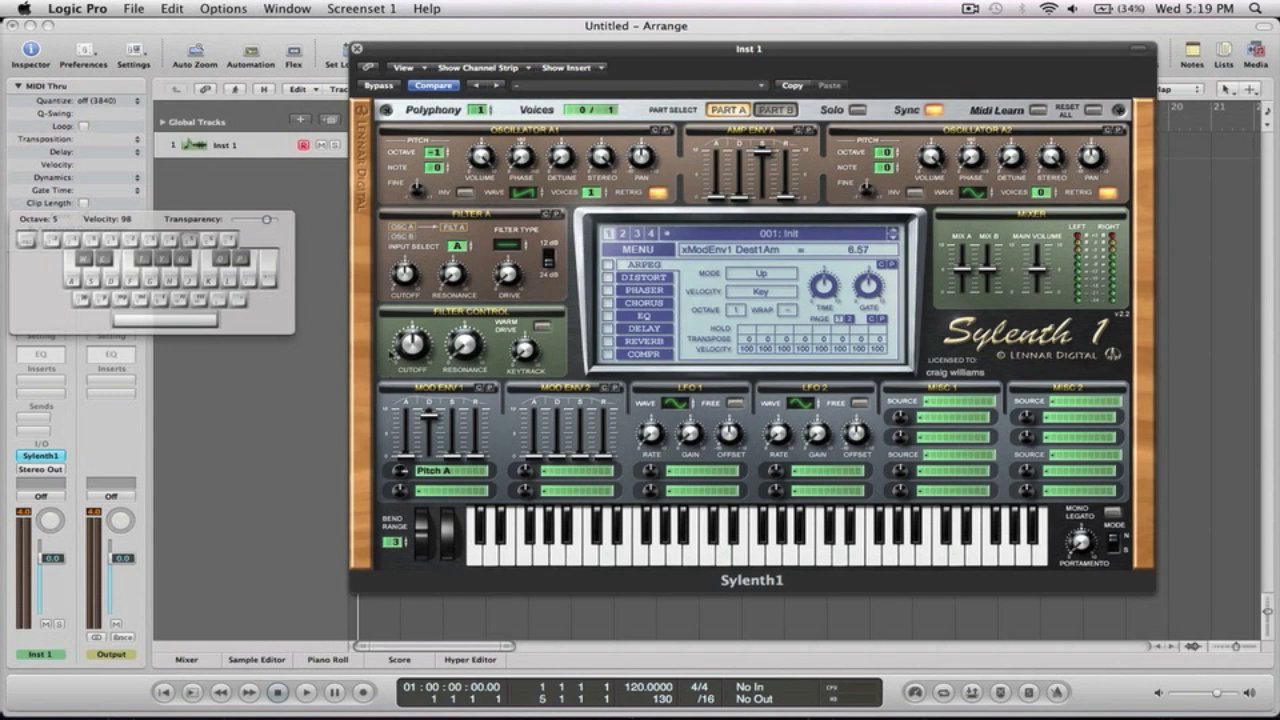
pyautogui.press('k')
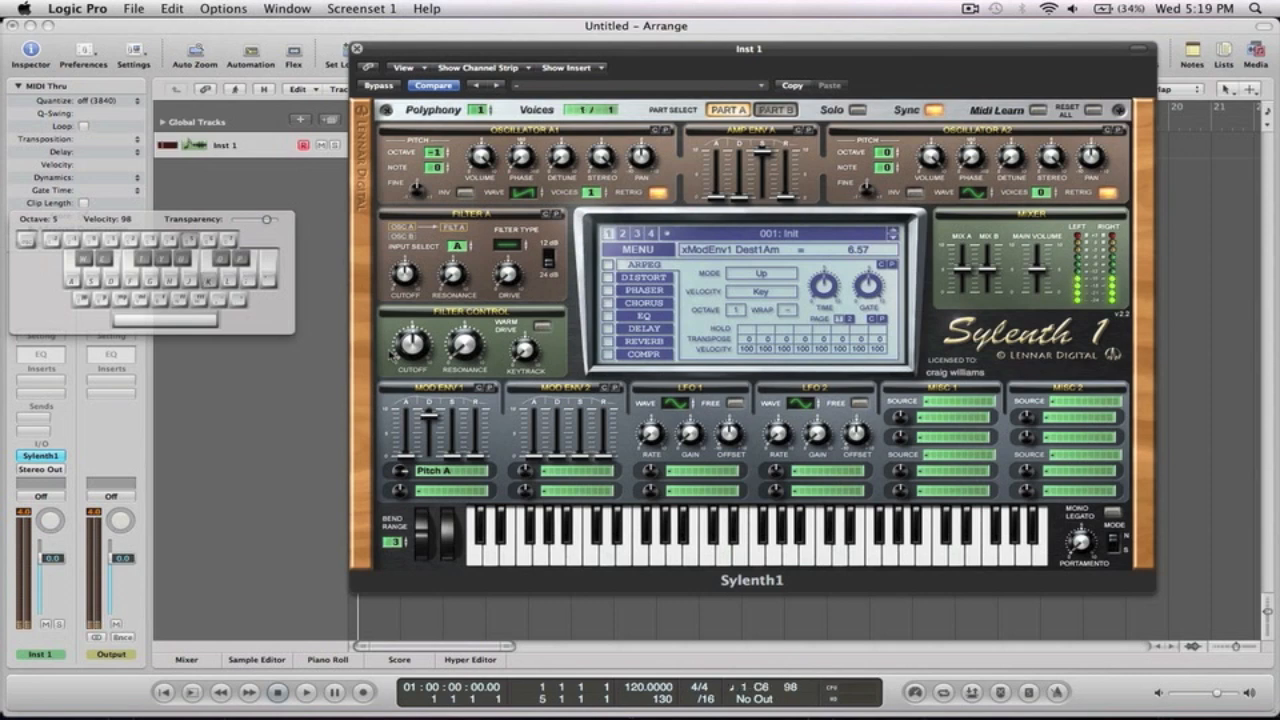
# Step: Lower the typing keyboard to octave 0 and play low G and E notes to hear the pitch sweep
pyautogui.press('z')
pyautogui.press('z')
pyautogui.press('z')
pyautogui.press('z')
pyautogui.press('z')
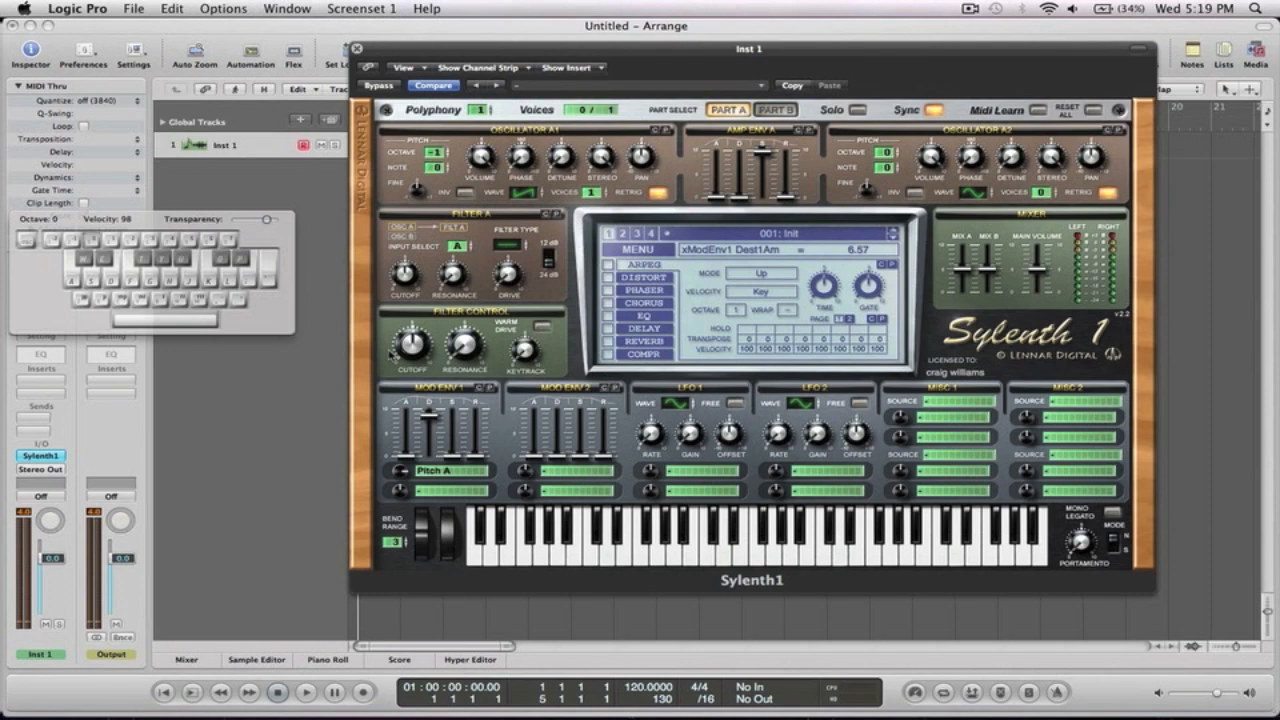
pyautogui.press('g')
pyautogui.press('d')
# Step: Shorten Mod Env 1's decay to about 4.37 while repeatedly playing a low E
pyautogui.moveTo(430, 416); pyautogui.dragTo(434, 451)
pyautogui.press('d')
pyautogui.press('d')
pyautogui.press('d')
pyautogui.press('d')
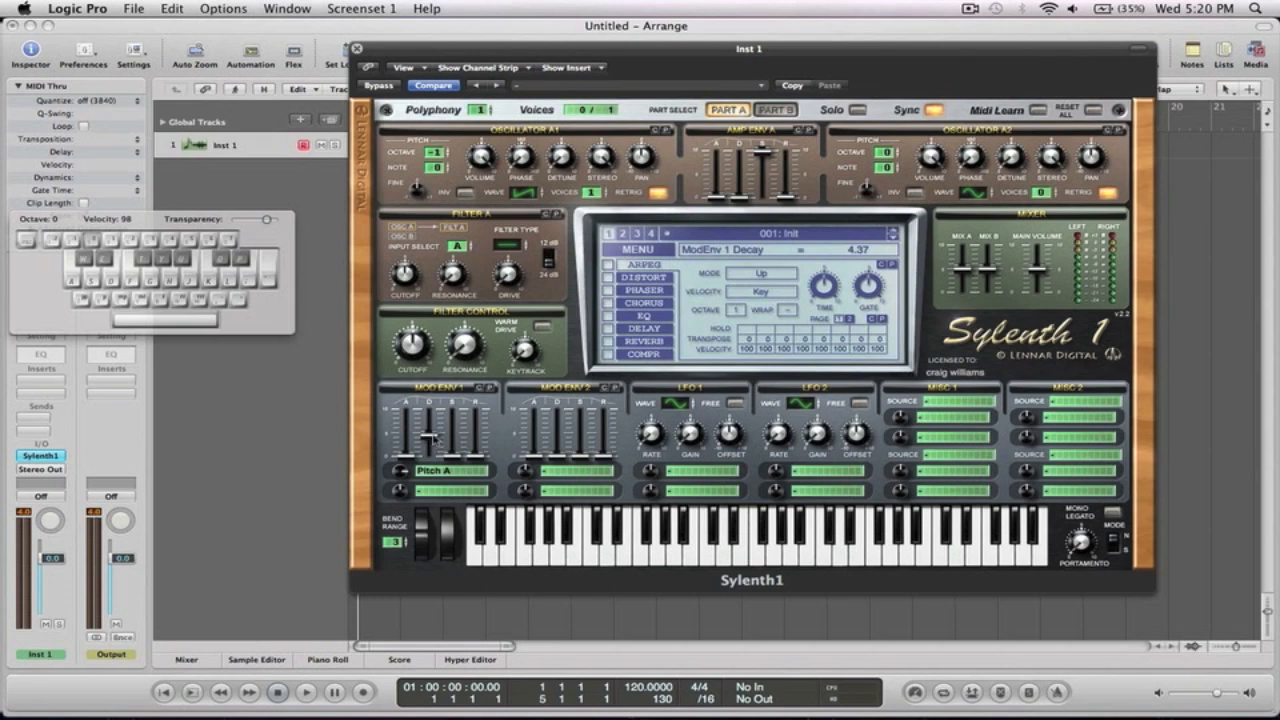
# Step: Lower Mod Env 1's decay to its minimum and raise its attack to about 8.85
pyautogui.moveTo(431, 438); pyautogui.dragTo(431, 458)
pyautogui.moveTo(409, 458); pyautogui.dragTo(407, 411)
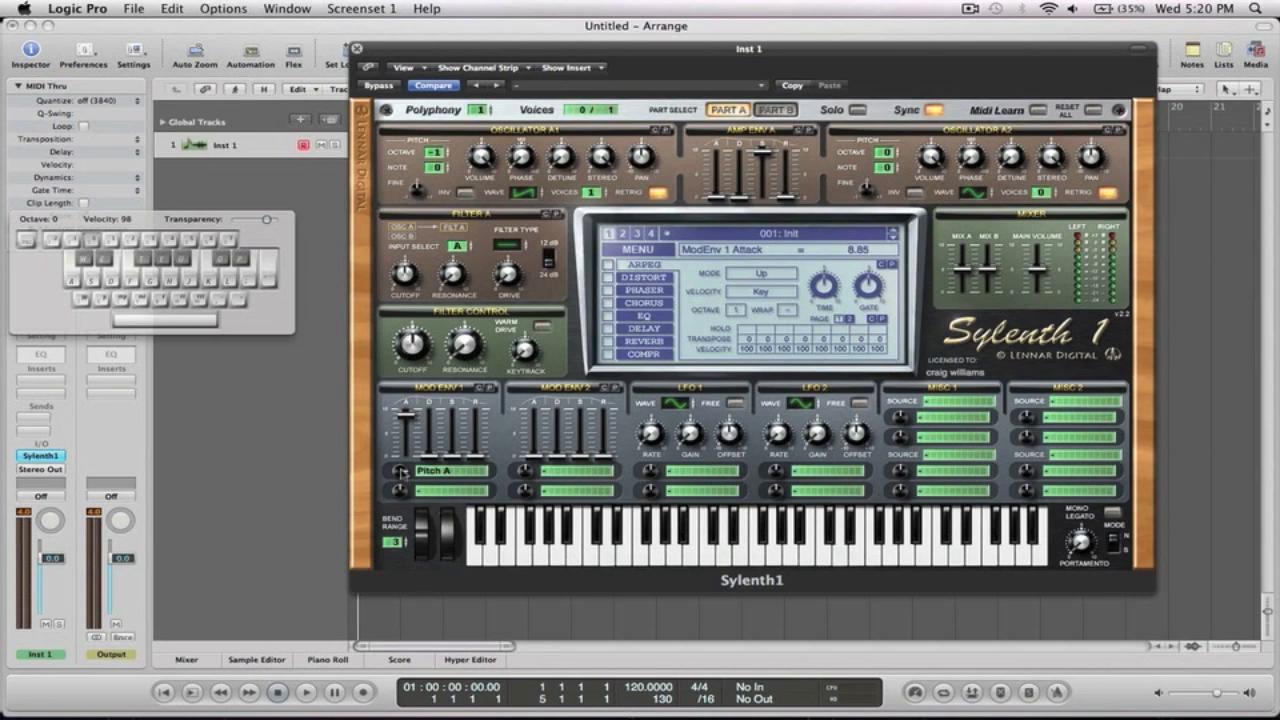
# Step: Set the bend range to 24 and Mod Env 1's Pitch A amount to about 6.76
pyautogui.click(401, 469)
pyautogui.moveTo(397, 542); pyautogui.dragTo(380, 300)
pyautogui.moveTo(400, 472); pyautogui.dragTo(394, 360)
# Step: Play notes in different octaves, including G2 and G3, to audition the rising pitch sweep
pyautogui.press('f')
pyautogui.press('8')
pyautogui.press('h')
pyautogui.press('5')
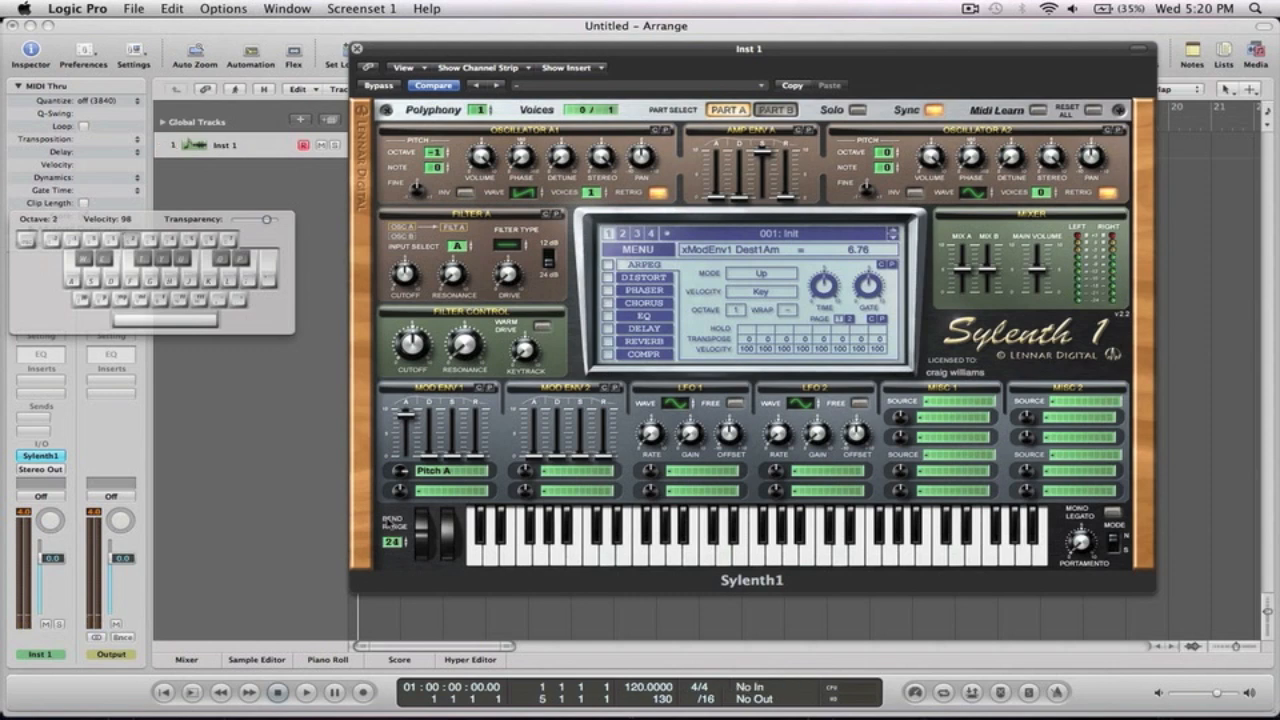
pyautogui.press('g')
pyautogui.press('6')
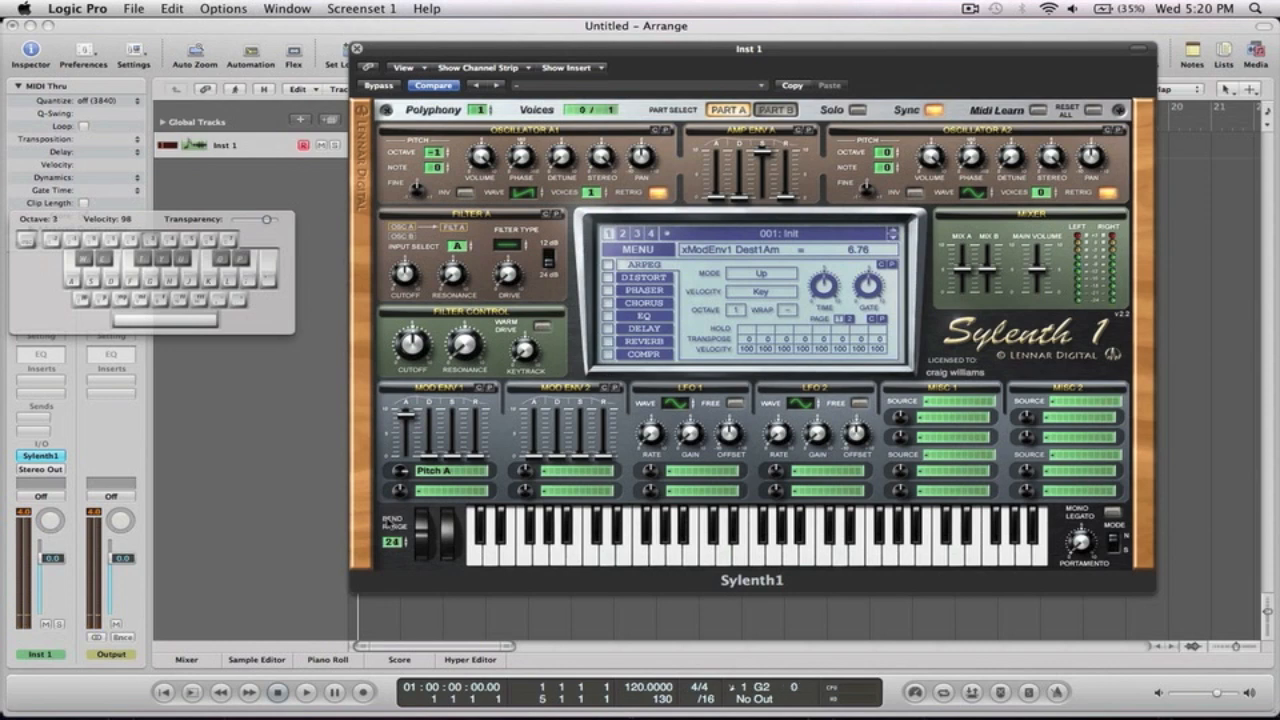
pyautogui.press('g')
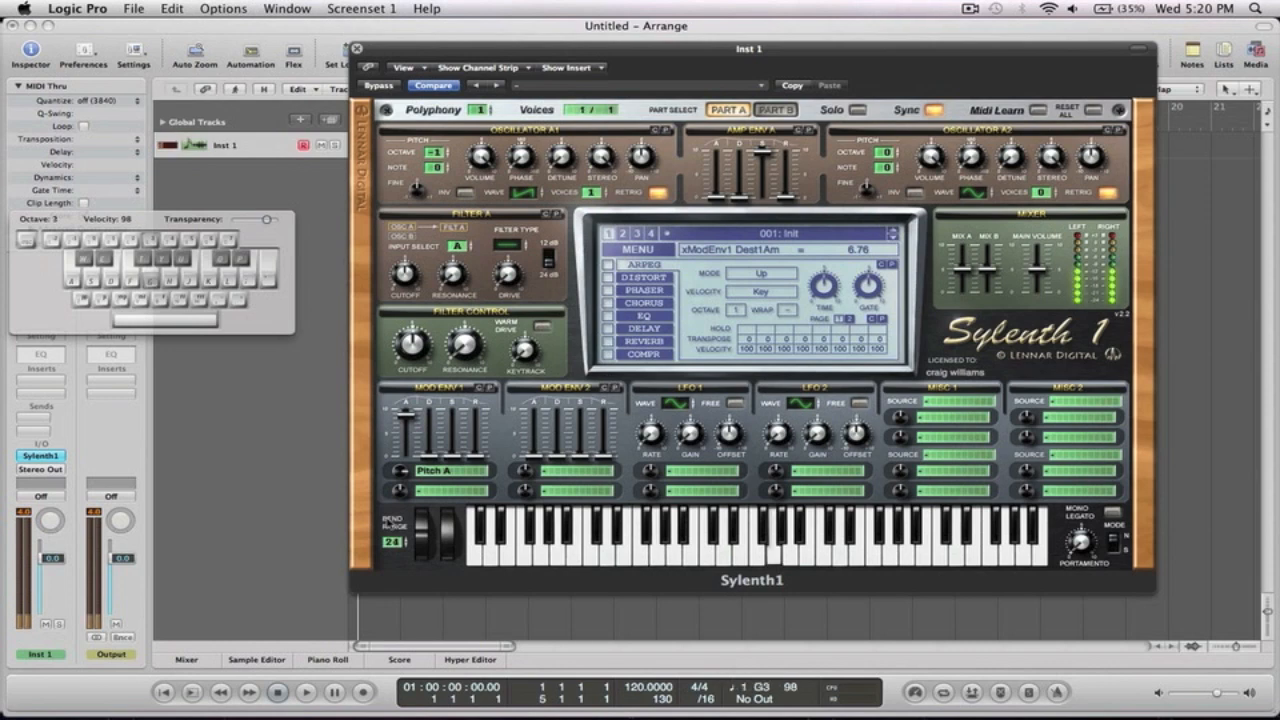
pyautogui.press('5')
pyautogui.press('g')
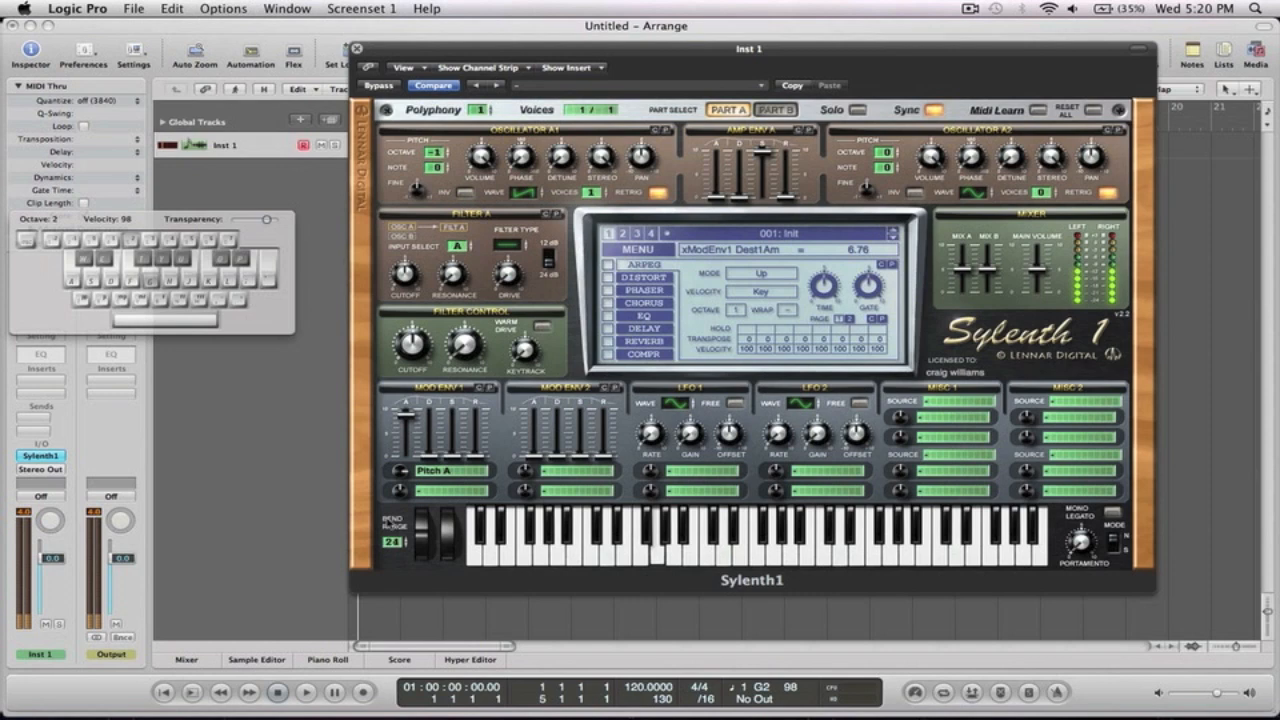
pyautogui.press('g')
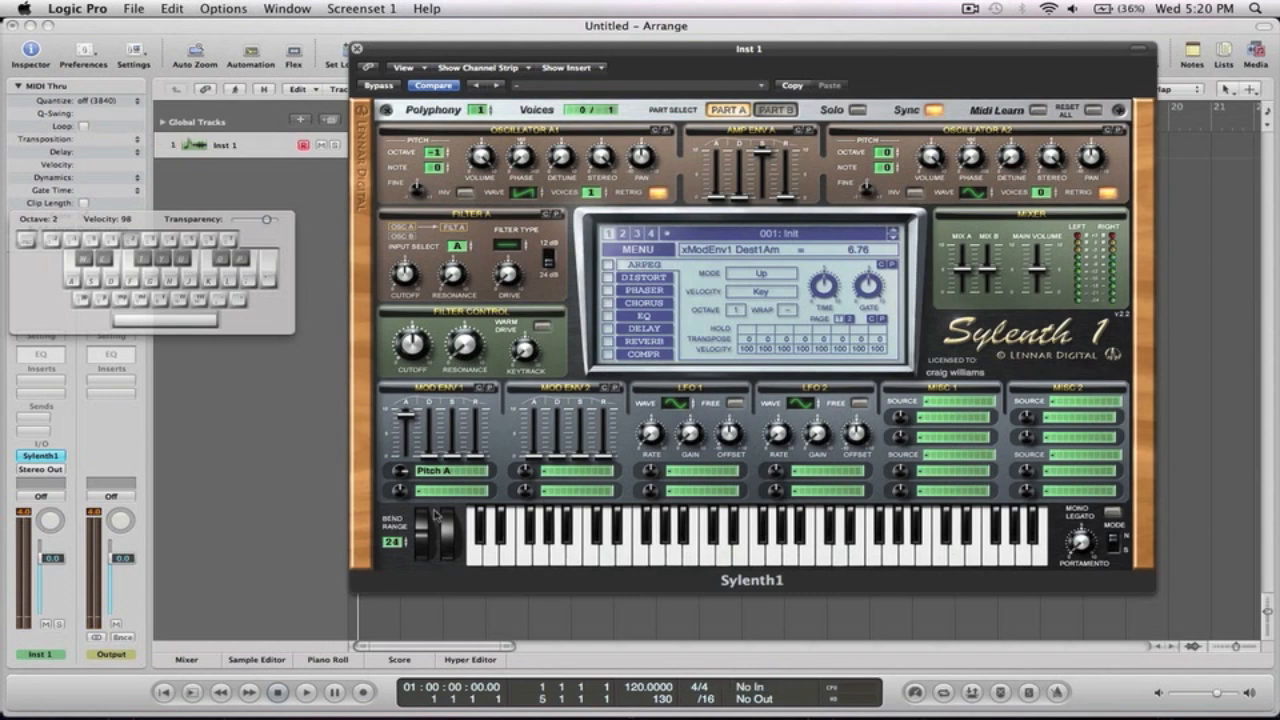
# Step: Reduce Mod Env 1's Pitch A amount to about 2.38 while repeatedly playing G2
pyautogui.moveTo(400, 474); pyautogui.dragTo(401, 529)
pyautogui.press('g')
pyautogui.press('g')
pyautogui.press('g')
pyautogui.press('g')
pyautogui.press('g')
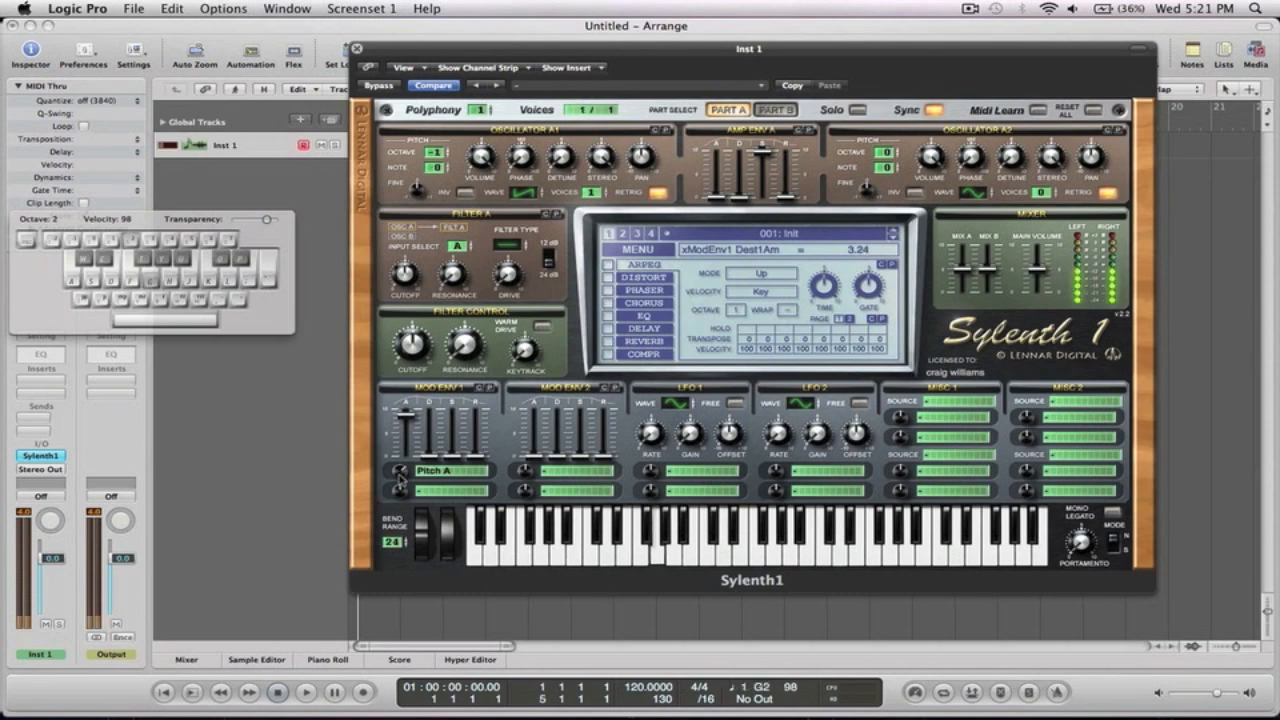
pyautogui.moveTo(399, 478); pyautogui.dragTo(400, 489)
pyautogui.press('g')
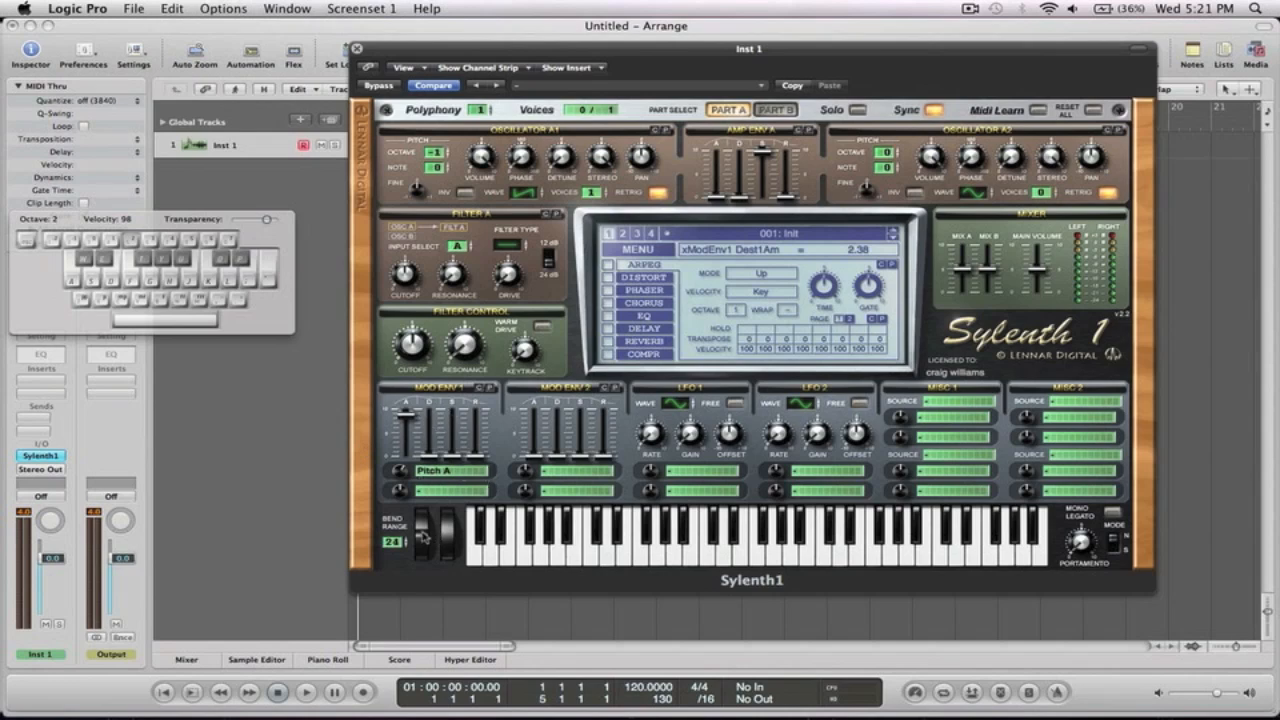
# Step: Hold G2 and move the synth's pitch bend wheel down several times to hear the 24-semitone bend
pyautogui.press('g')
pyautogui.moveTo(422, 537); pyautogui.dragTo(424, 664)
pyautogui.moveTo(422, 538); pyautogui.dragTo(423, 667)
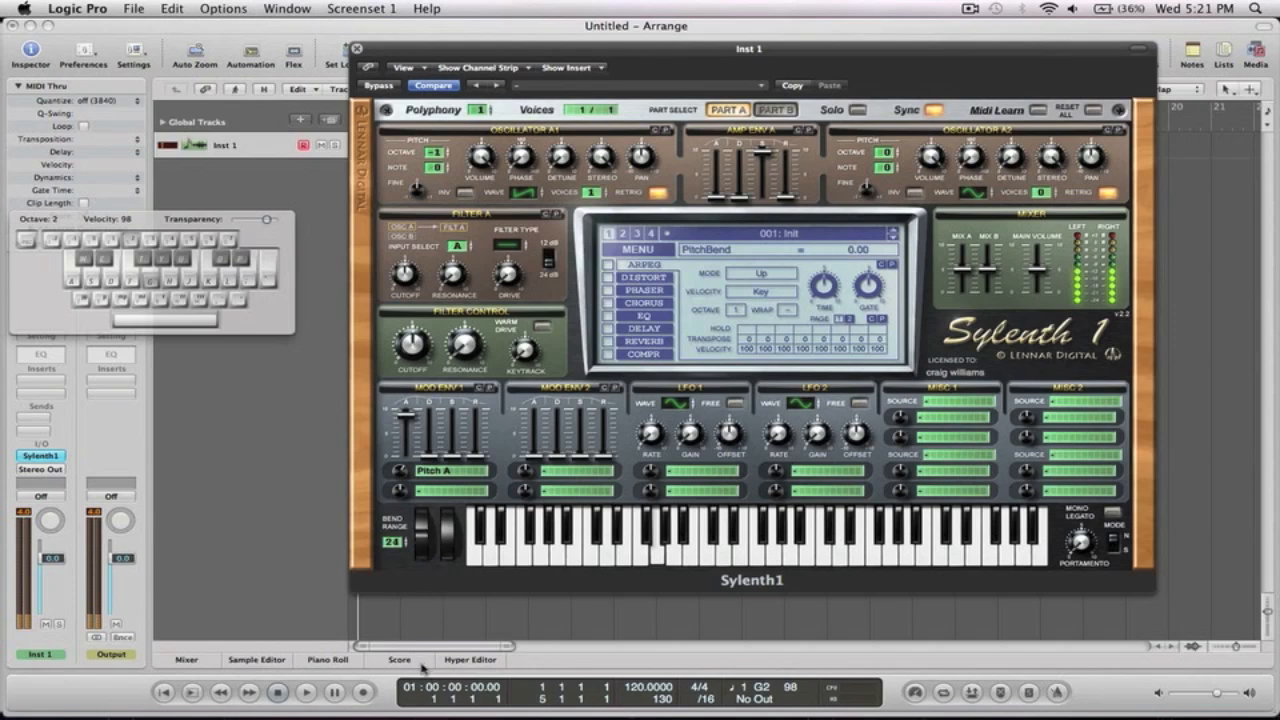
pyautogui.moveTo(422, 537); pyautogui.dragTo(424, 657)
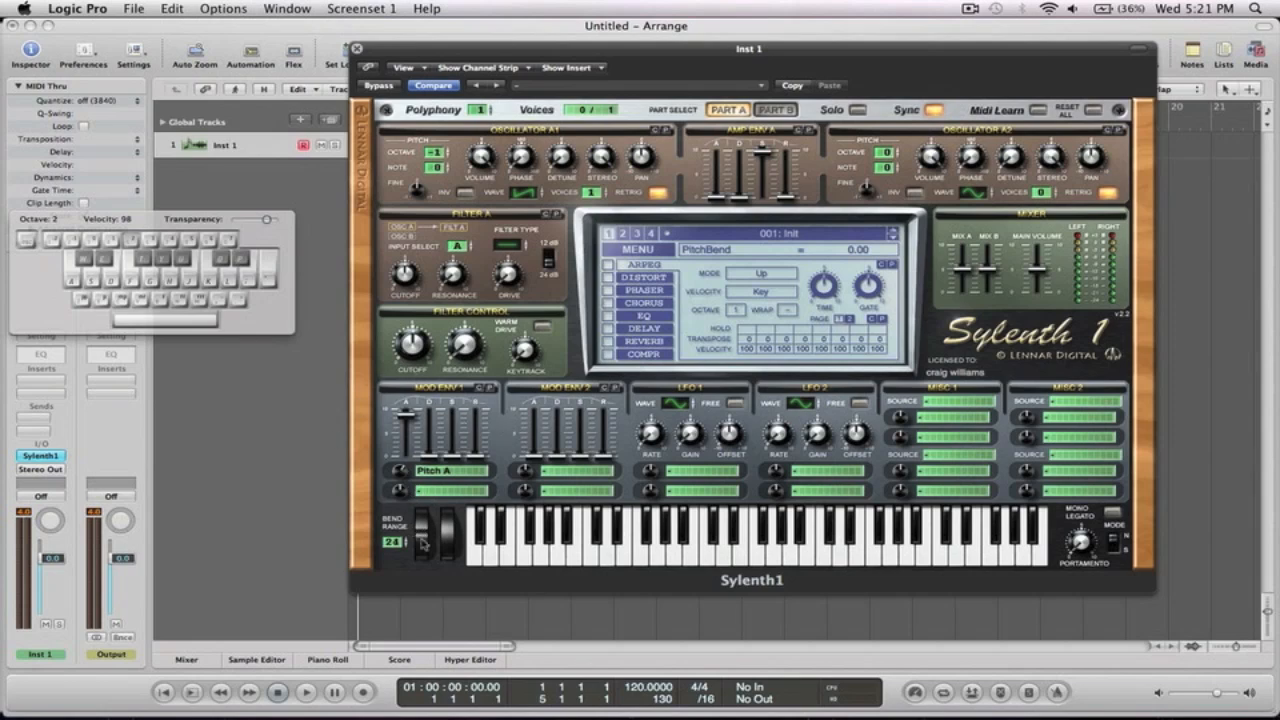
pyautogui.moveTo(421, 533)
pyautogui.mouseDown()
pyautogui.moveTo(420, 643)
pyautogui.moveTo(420, 529)
pyautogui.mouseUp()
# Step: Reset Mod Env 1's attack and amount to 0, clear its Pitch A destination and play a few notes
pyautogui.click(407, 418)
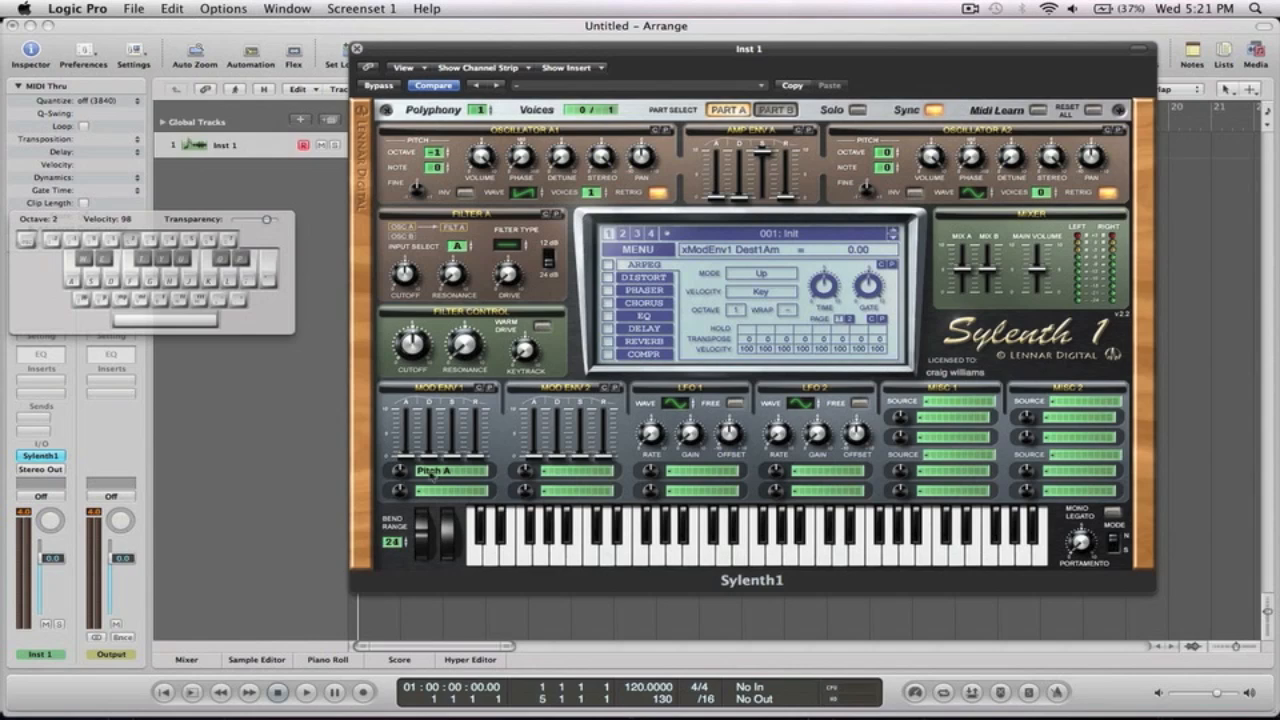
pyautogui.click(440, 472)
pyautogui.click(477, 241)
pyautogui.press('d')
pyautogui.press('d')
pyautogui.press('f')
pyautogui.press('g')
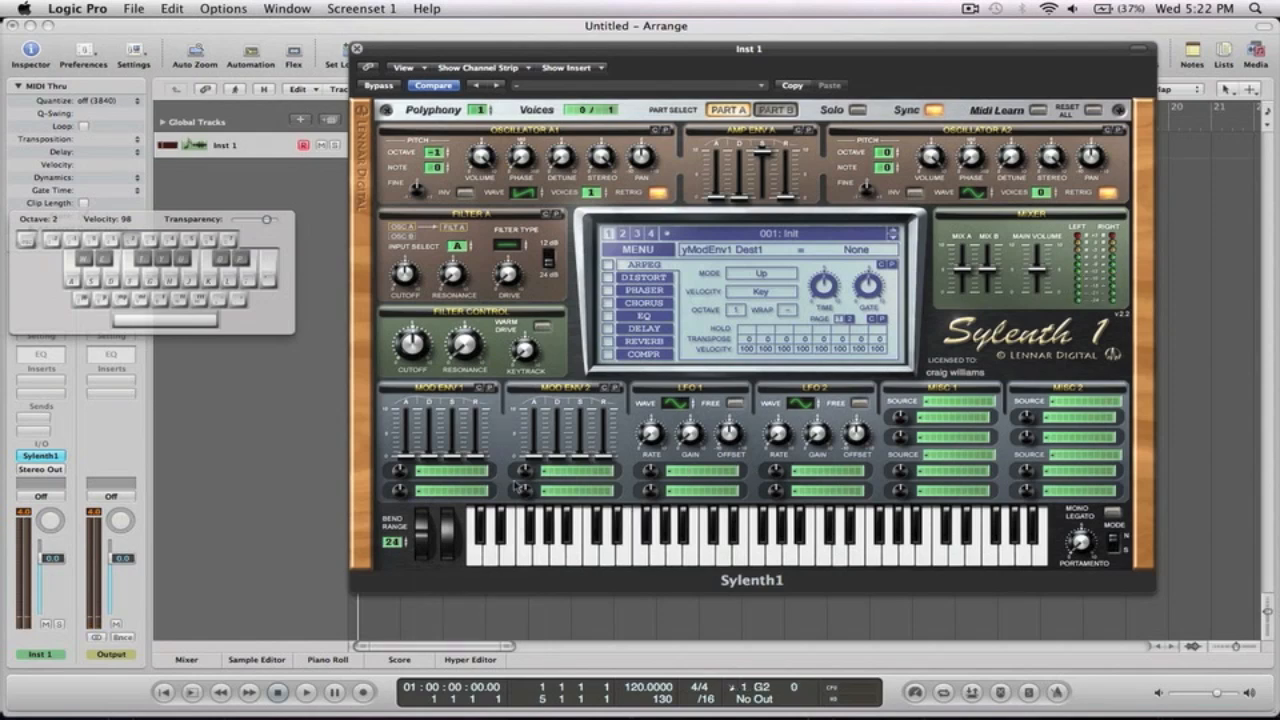
# Step: Set Oscillator A1 to a sine wave and Oscillator A2 to a saw wave with 1 voice, auditioning G2
pyautogui.press('g')
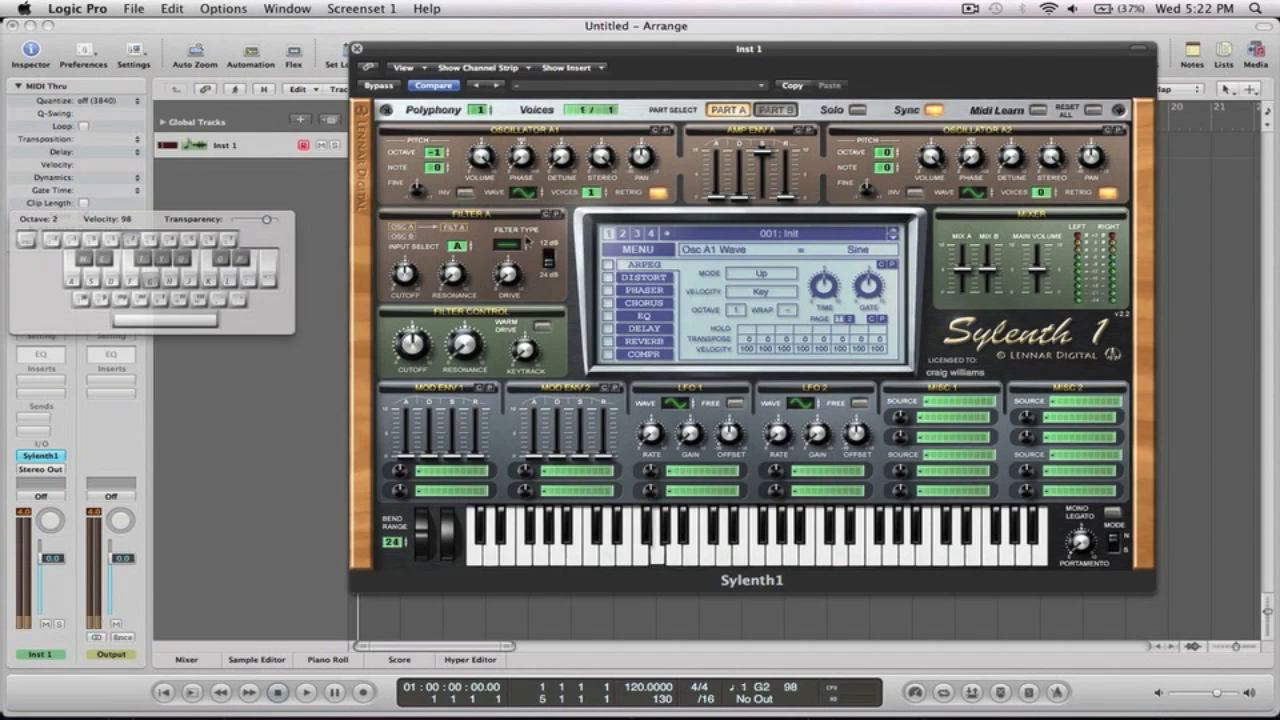
pyautogui.press('g')
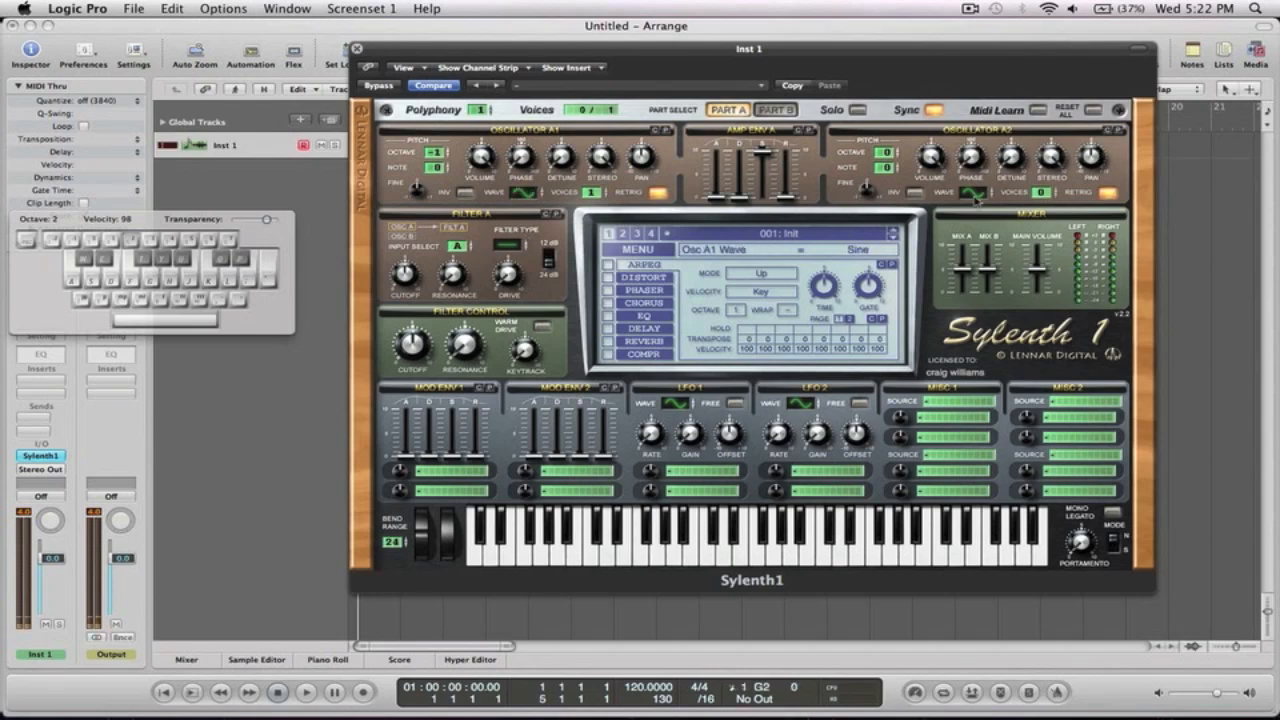
pyautogui.moveTo(1042, 193); pyautogui.dragTo(1037, 180)
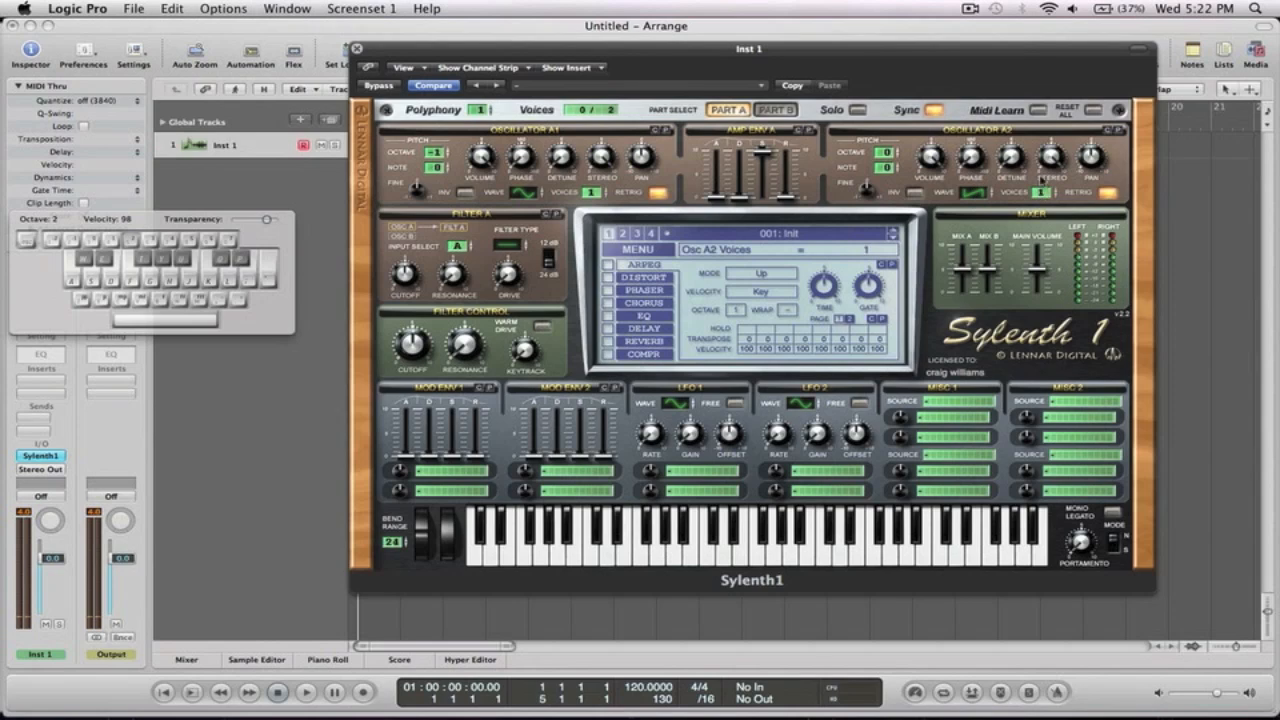
pyautogui.press('g')
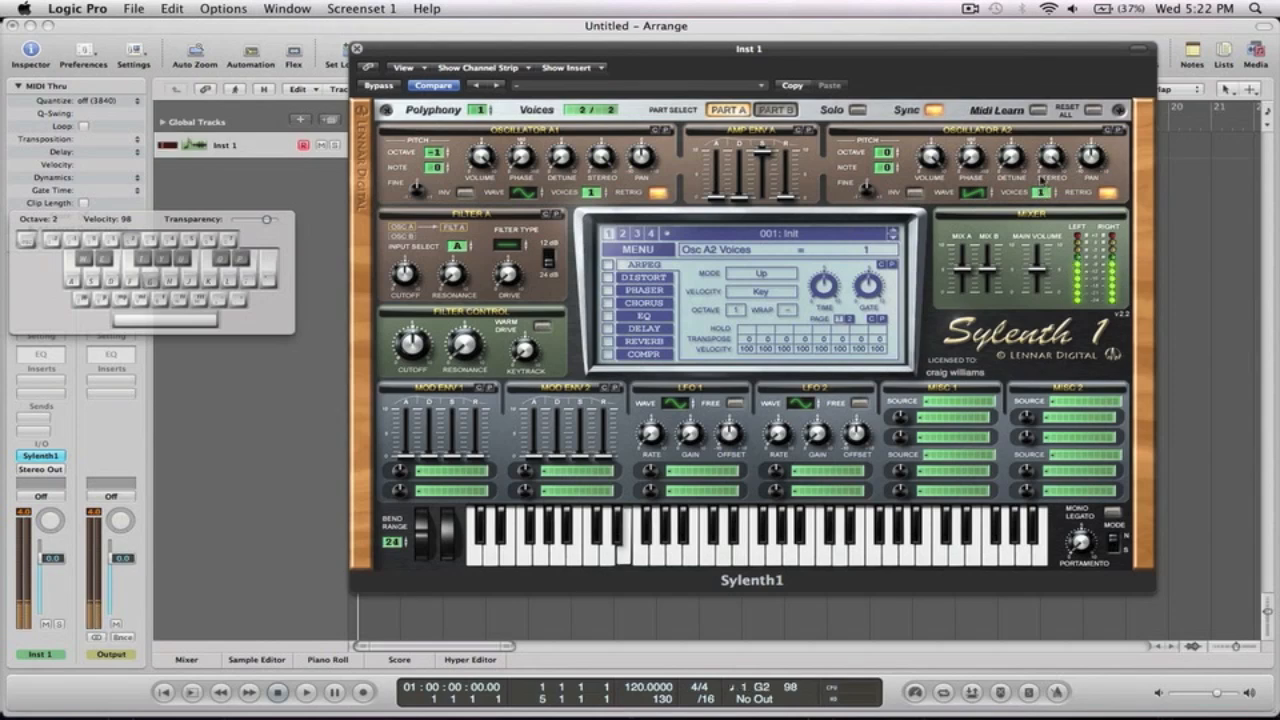
# Step: Route LFO 1 to Pitch A, turn on its Free mode and set its gain to about 4.95, playing F2
pyautogui.click(697, 470)
pyautogui.click(706, 317)
pyautogui.click(735, 403)
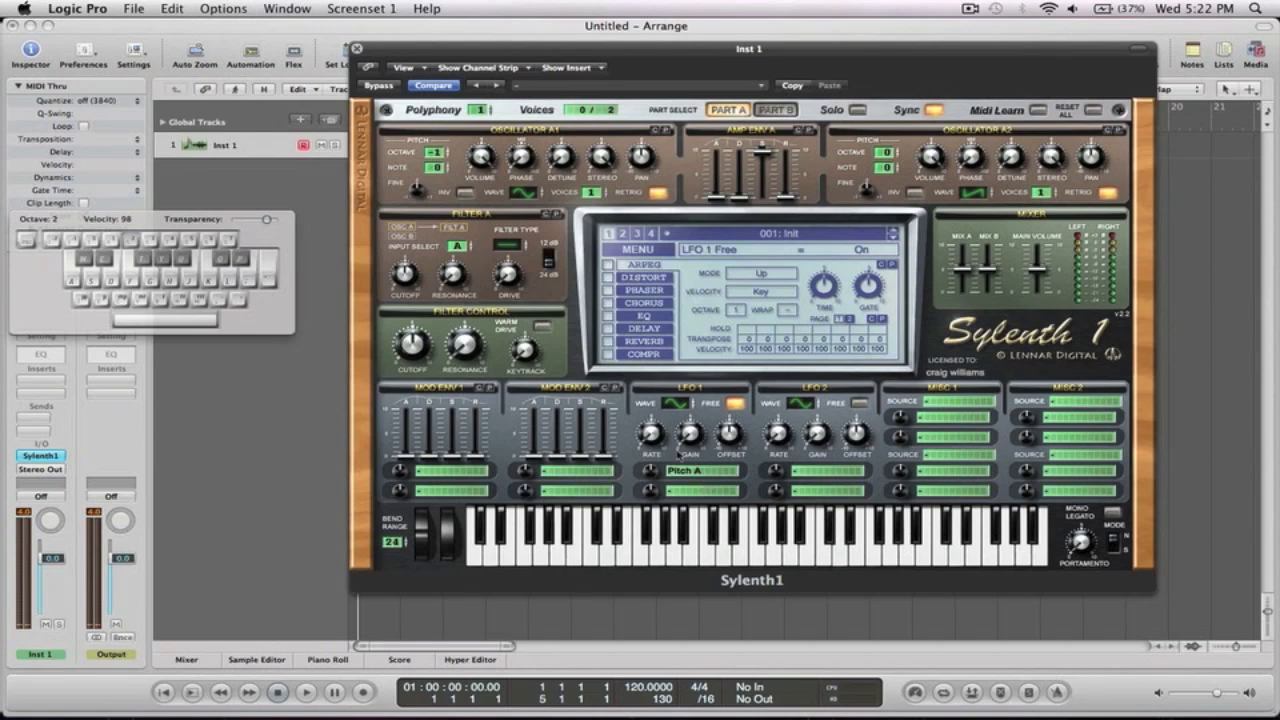
pyautogui.click(690, 432)
pyautogui.press('f')
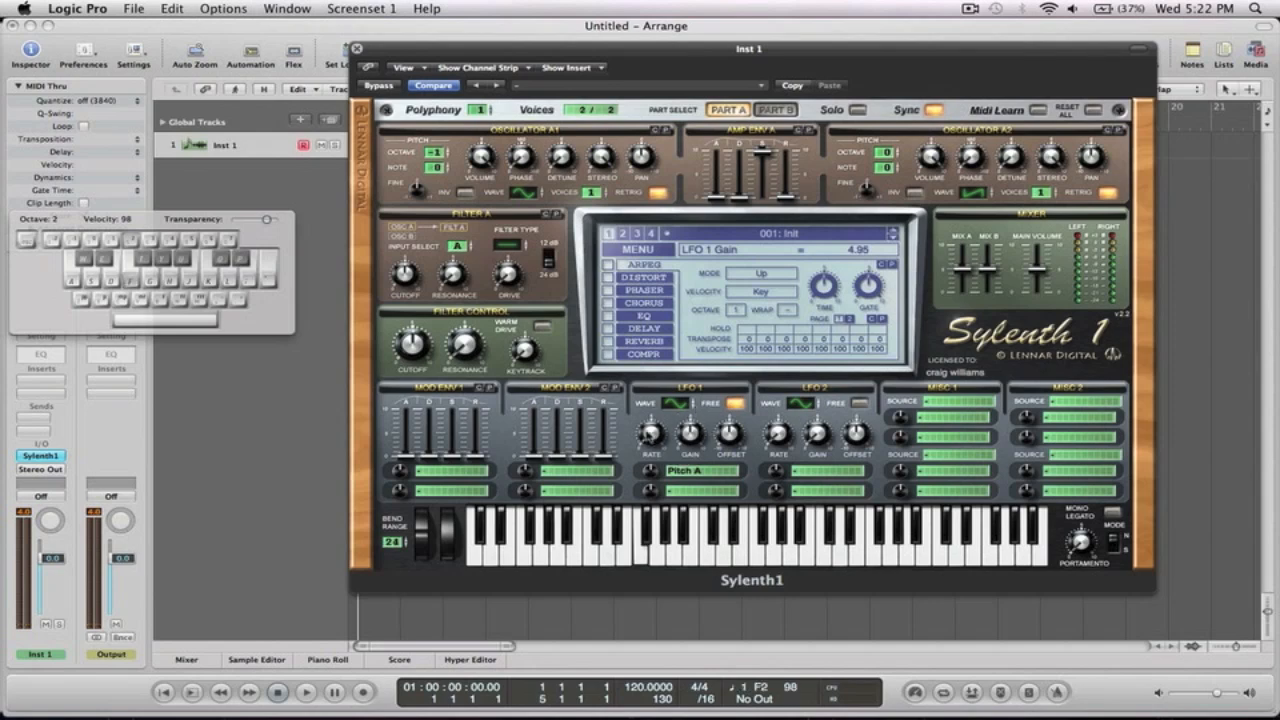
# Step: Set LFO 1's Pitch A amount to about -6.29 and its rate to 0.04 Hz
pyautogui.click(650, 432)
pyautogui.moveTo(648, 413); pyautogui.dragTo(651, 528)
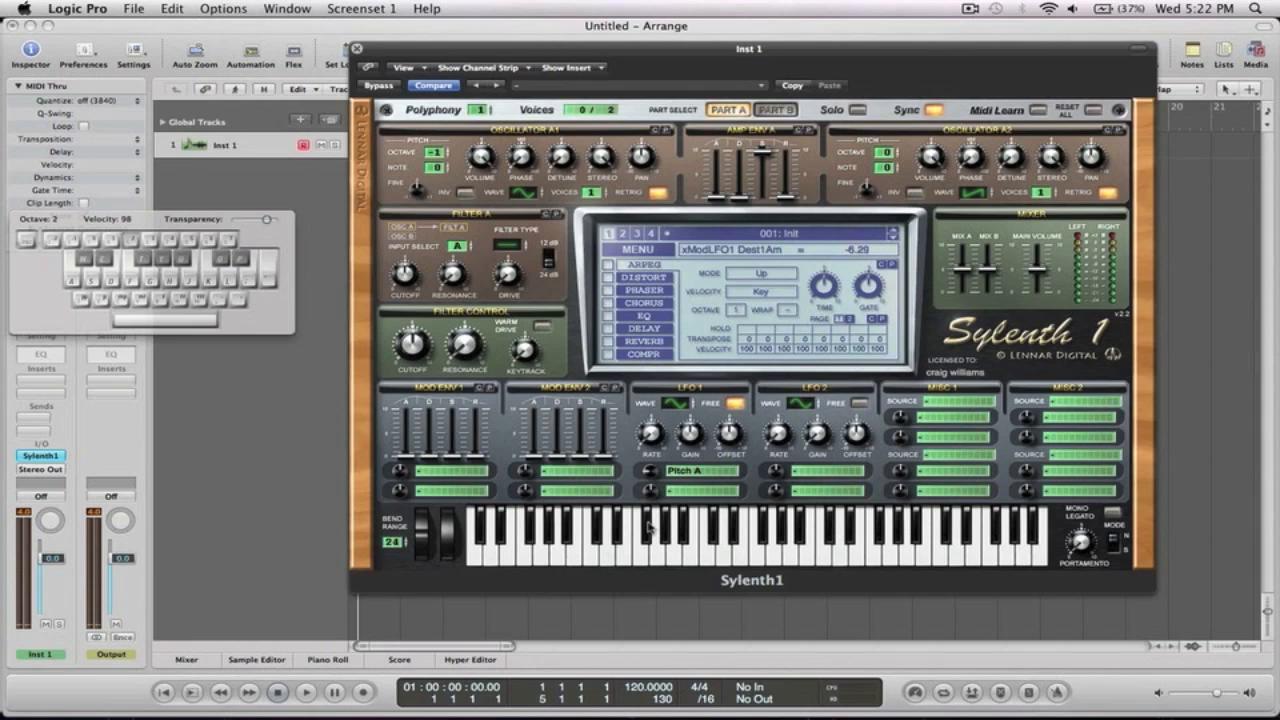
pyautogui.click(650, 433)
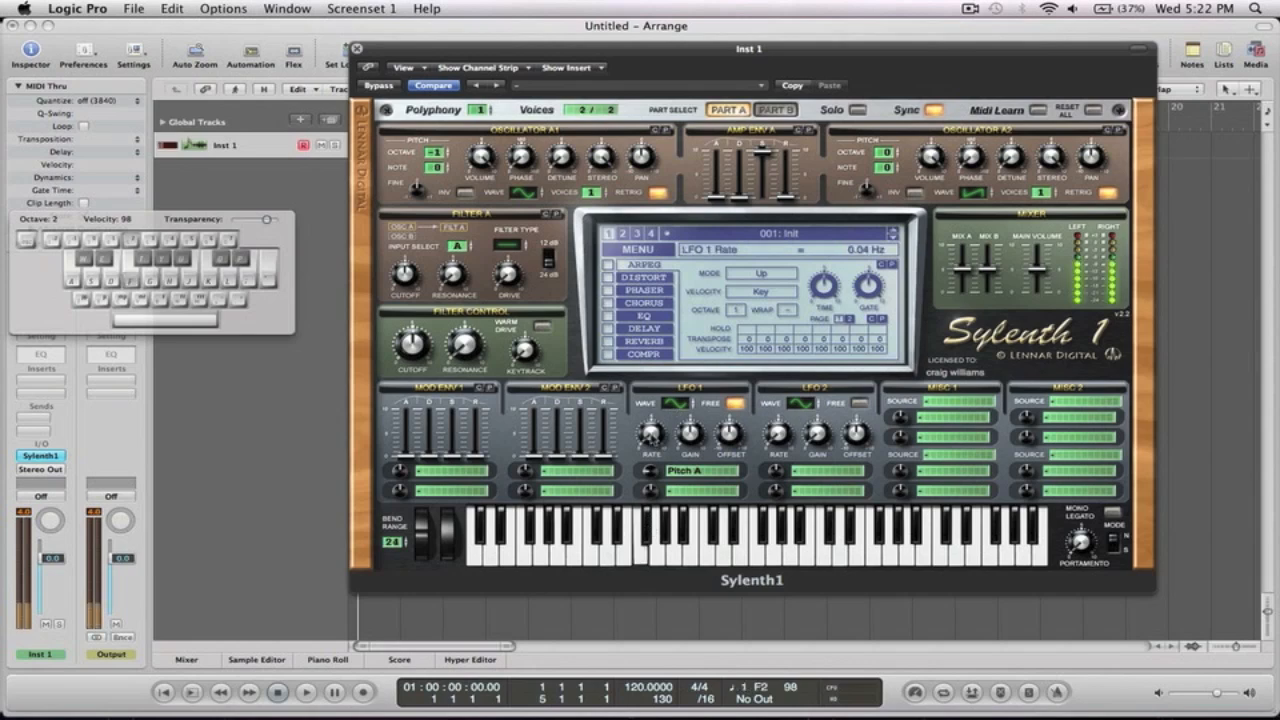
# Step: Set Oscillator A1's octave to 0 and sweep LFO 1's rate up and back to 0.04 Hz while playing F2
pyautogui.moveTo(650, 416); pyautogui.dragTo(647, 301)
pyautogui.click(436, 150)
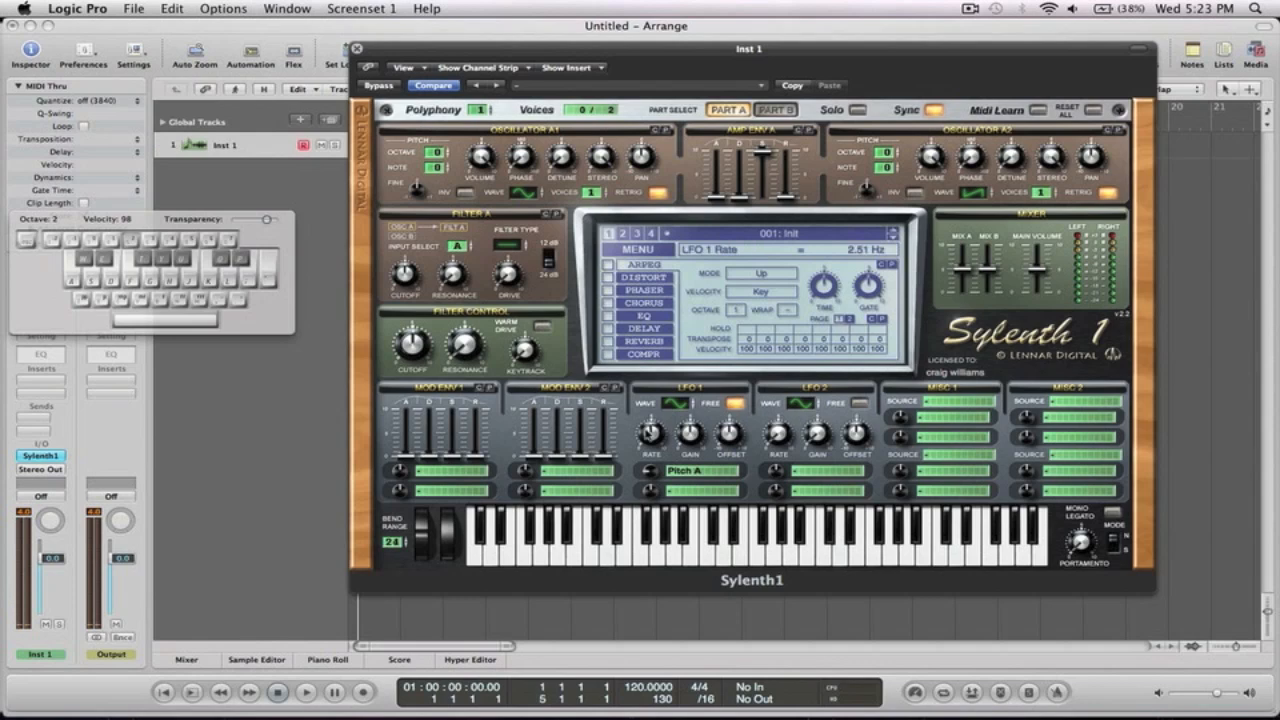
pyautogui.press('f')
pyautogui.moveTo(653, 410); pyautogui.dragTo(648, 338)
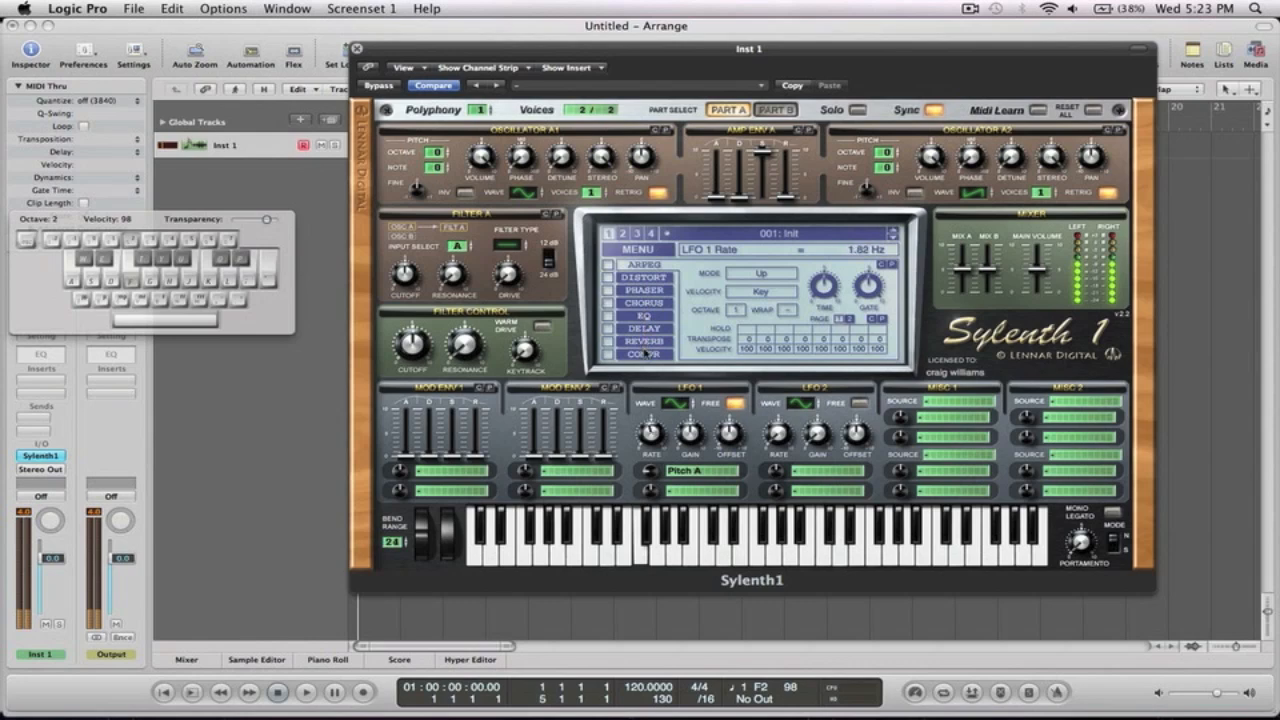
pyautogui.moveTo(646, 357); pyautogui.dragTo(654, 488)
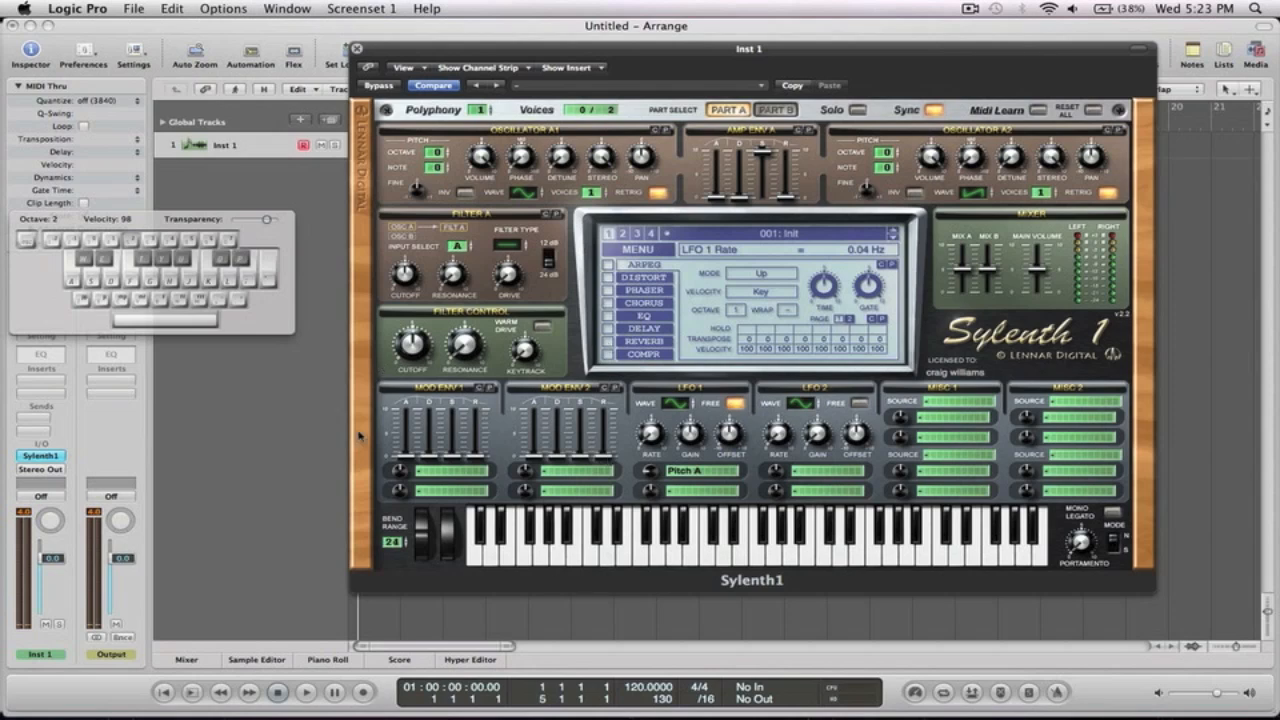
# Step: Route Mod Env 1 to Pitch A with an attack of about 9.20 and an amount of 2.00, playing F2
pyautogui.click(443, 470)
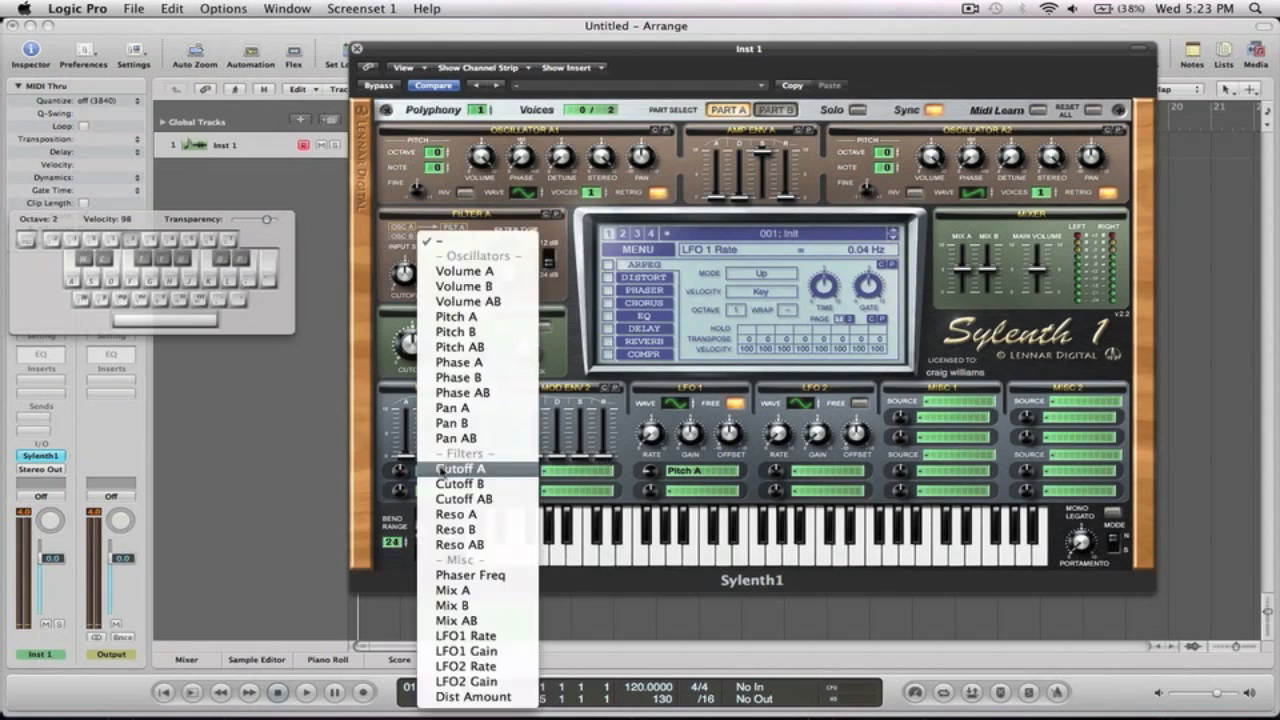
pyautogui.click(452, 316)
pyautogui.moveTo(408, 478); pyautogui.dragTo(396, 411)
pyautogui.moveTo(406, 455); pyautogui.dragTo(406, 407)
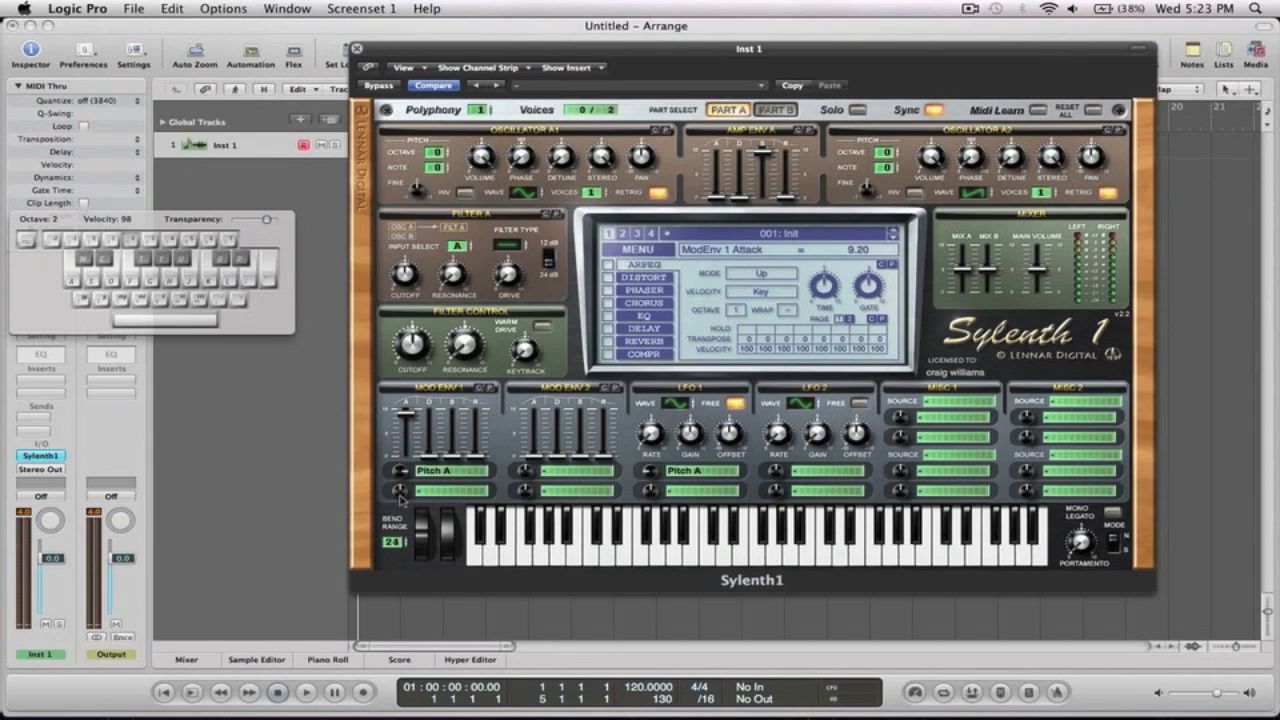
pyautogui.moveTo(400, 470); pyautogui.dragTo(403, 518)
pyautogui.press('f')
pyautogui.press('f')
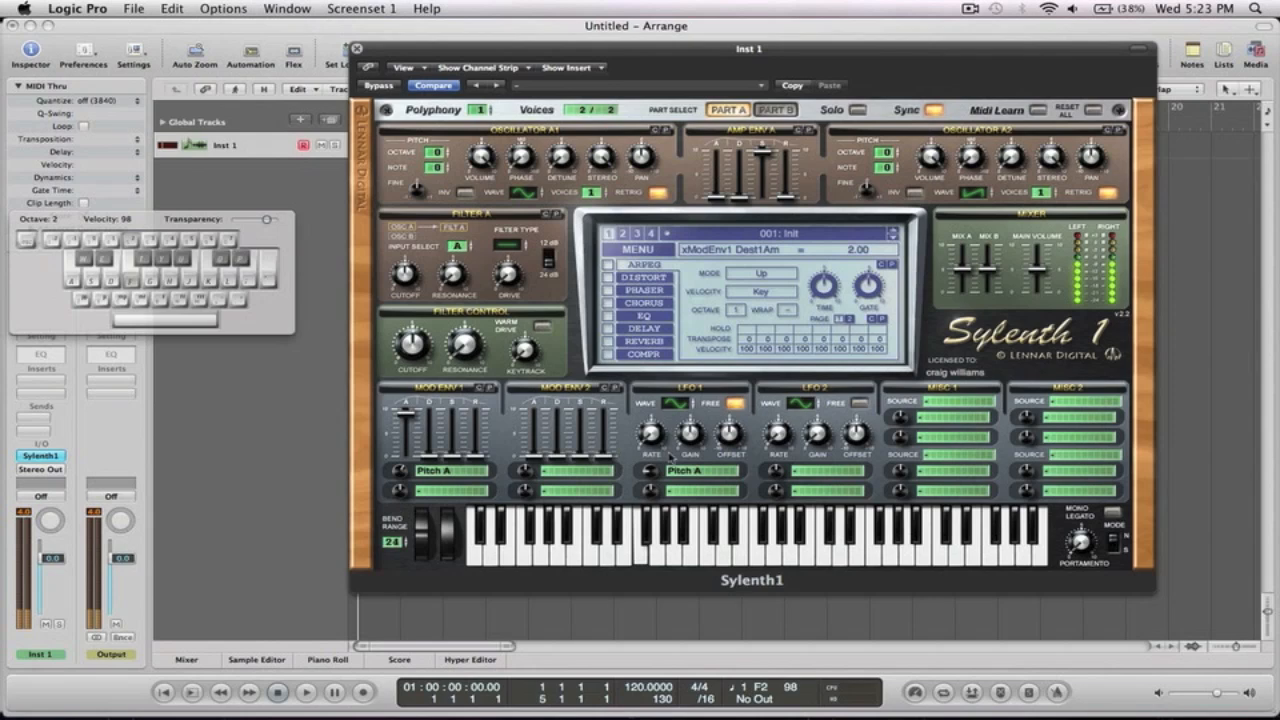
# Step: Set Mod Env 1's Pitch A amount to 2.10 and sweep LFO 1's rate, ending at 0.08 Hz, while playing F2
pyautogui.click(654, 430)
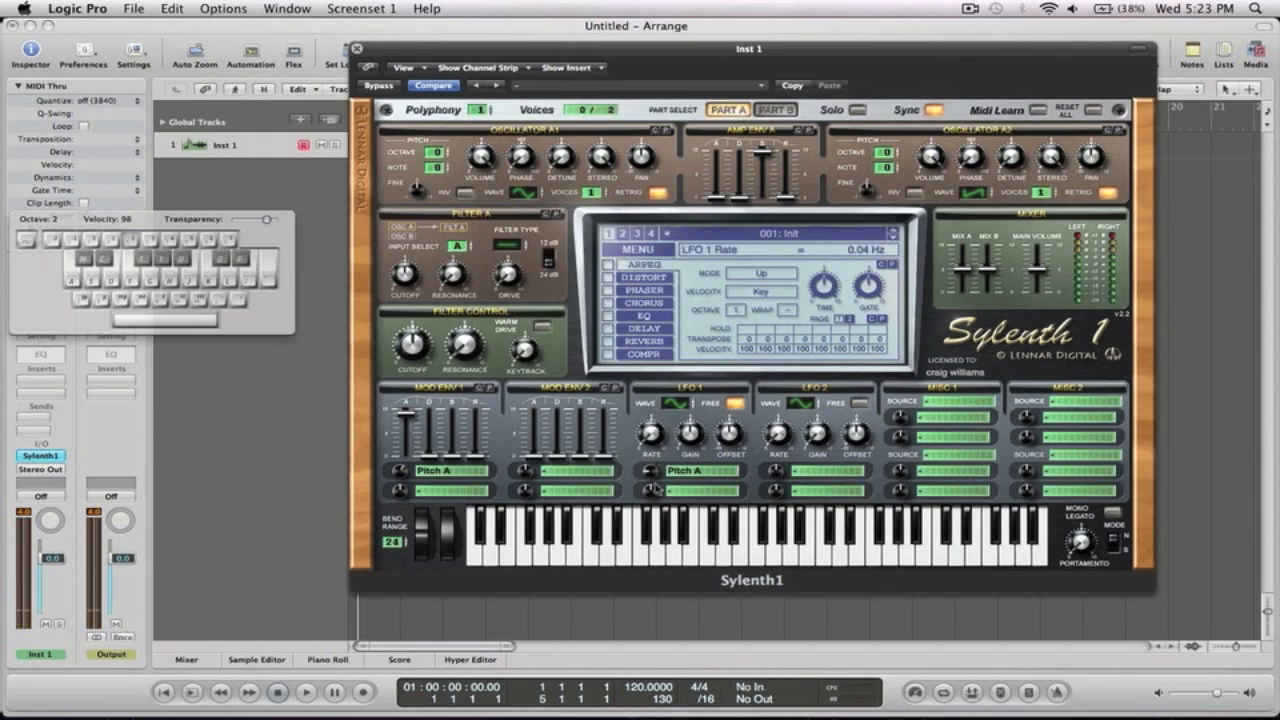
pyautogui.press('f')
pyautogui.moveTo(408, 474)
pyautogui.mouseDown()
pyautogui.moveTo(406, 510)
pyautogui.moveTo(405, 452)
pyautogui.mouseUp()
pyautogui.press('f')
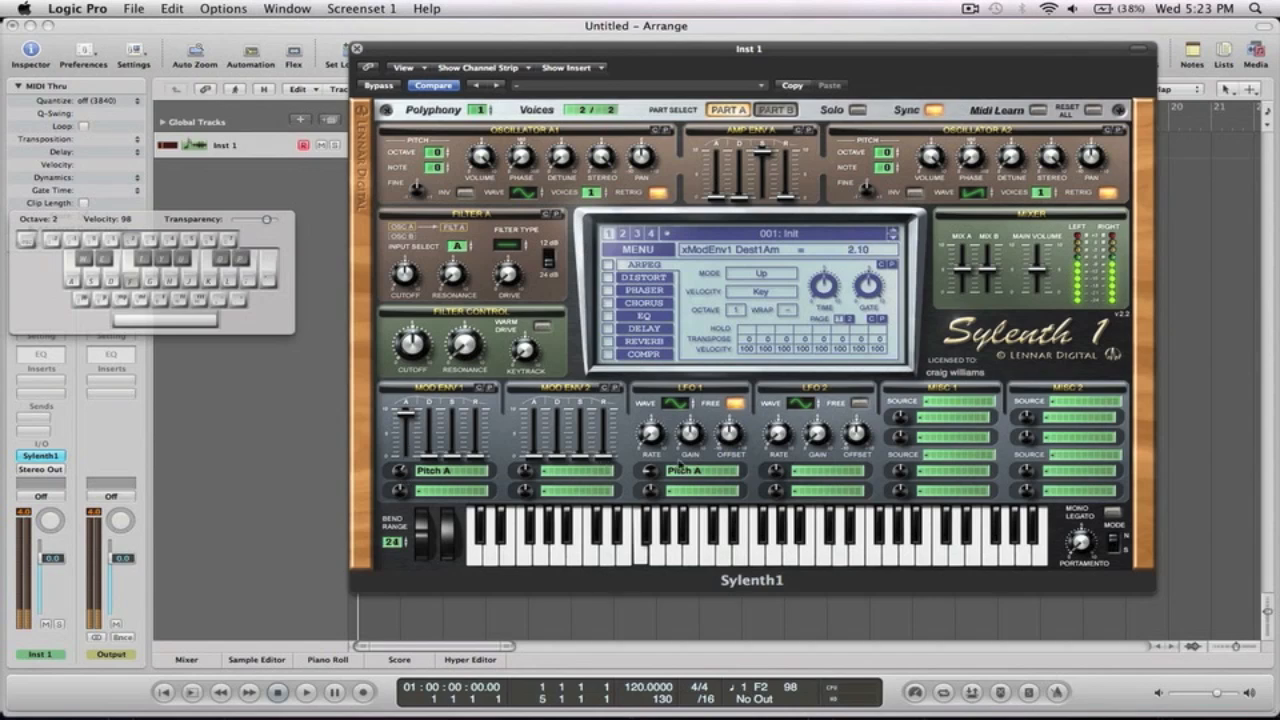
pyautogui.moveTo(652, 432); pyautogui.dragTo(645, 333)
pyautogui.moveTo(645, 344); pyautogui.dragTo(650, 432)
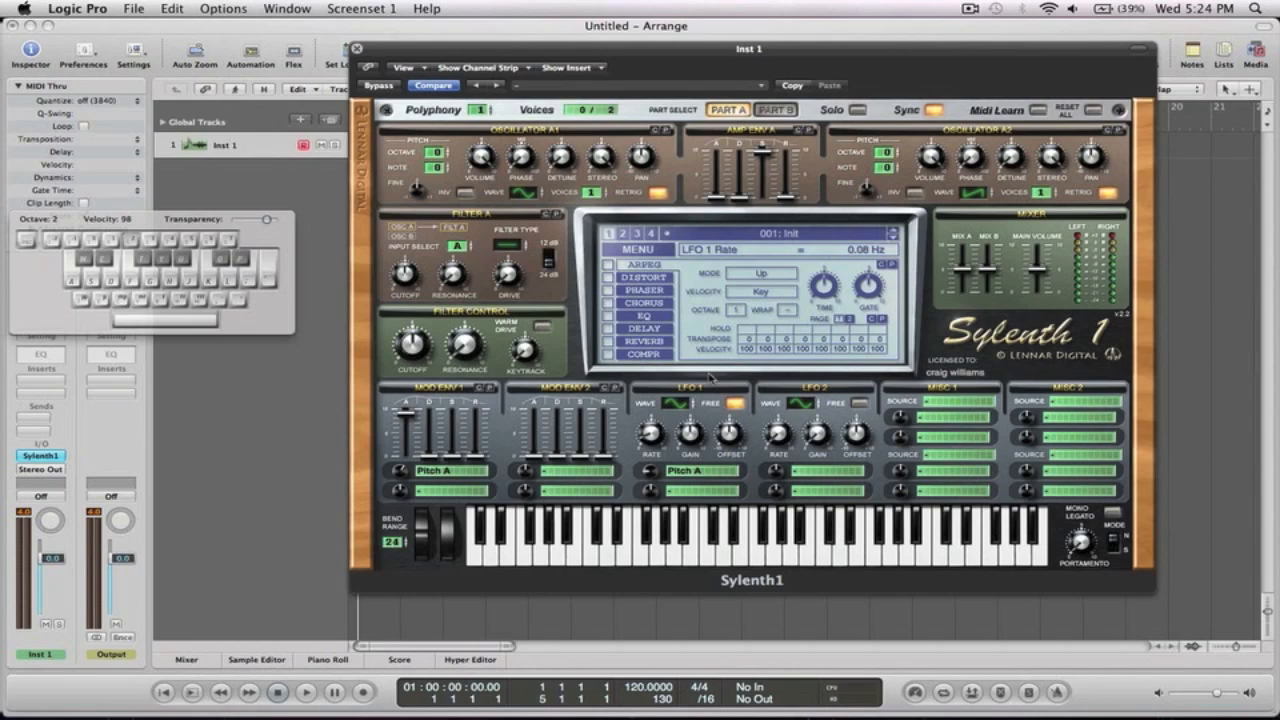
# Step: Set LFO 1's Pitch A amount to -10.00 and its gain to 10.00, playing F2 and raising the LFO rate
pyautogui.moveTo(650, 474); pyautogui.dragTo(649, 410)
pyautogui.press('f')
pyautogui.moveTo(650, 474); pyautogui.dragTo(652, 624)
pyautogui.press('f')
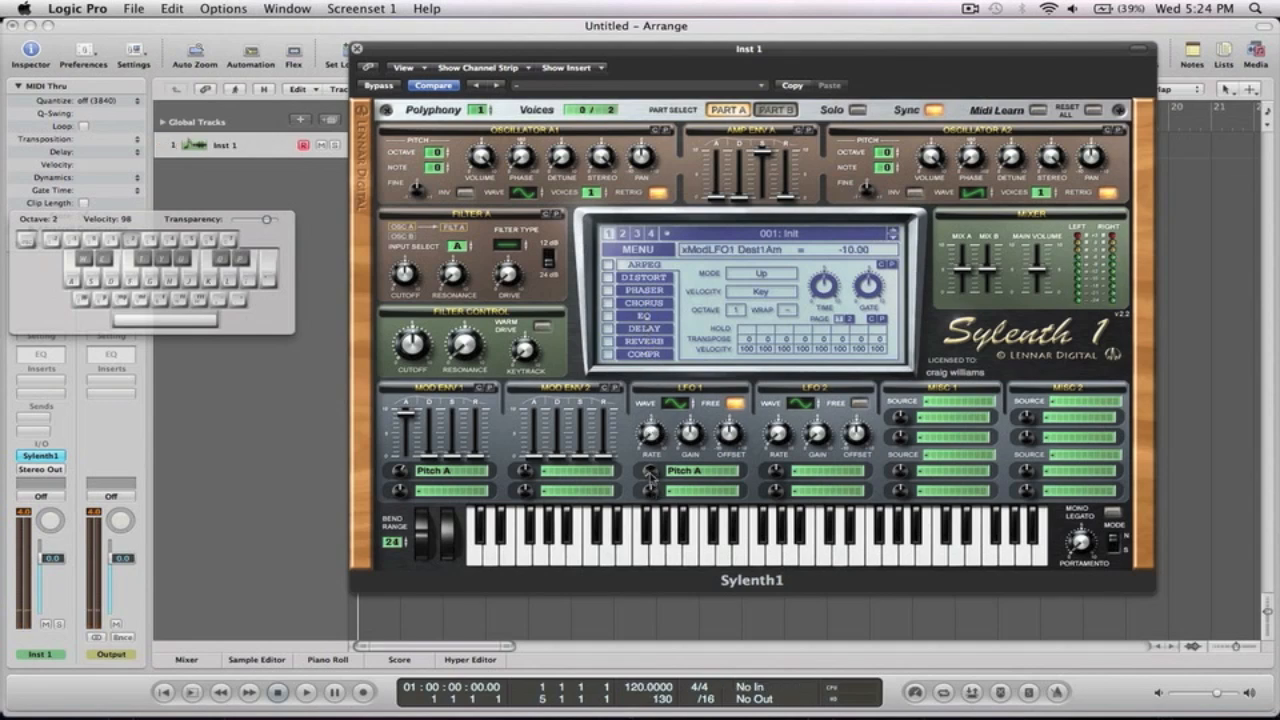
pyautogui.moveTo(688, 434); pyautogui.dragTo(644, 222)
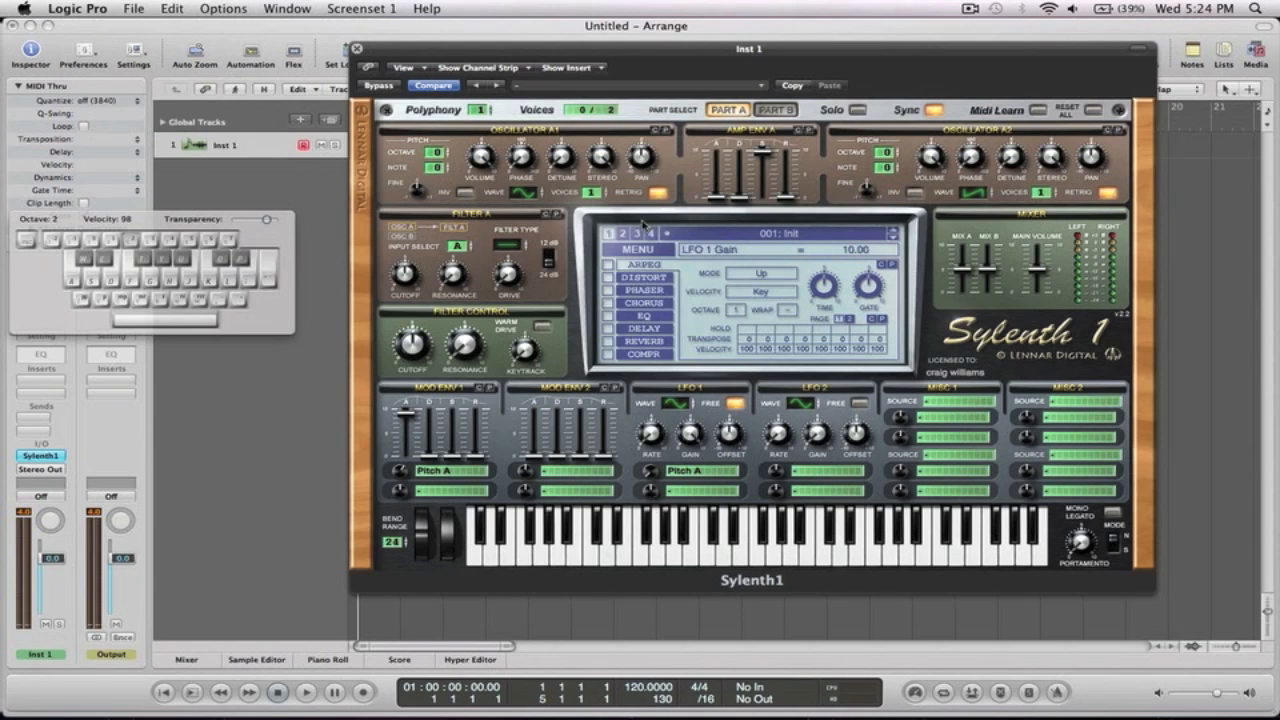
pyautogui.press('f')
pyautogui.moveTo(646, 434); pyautogui.dragTo(644, 346)
# Step: Clear the Pitch A destinations of LFO 1 and Mod Env 1, resetting Mod Env 1's amount and attack to 0
pyautogui.click(686, 472)
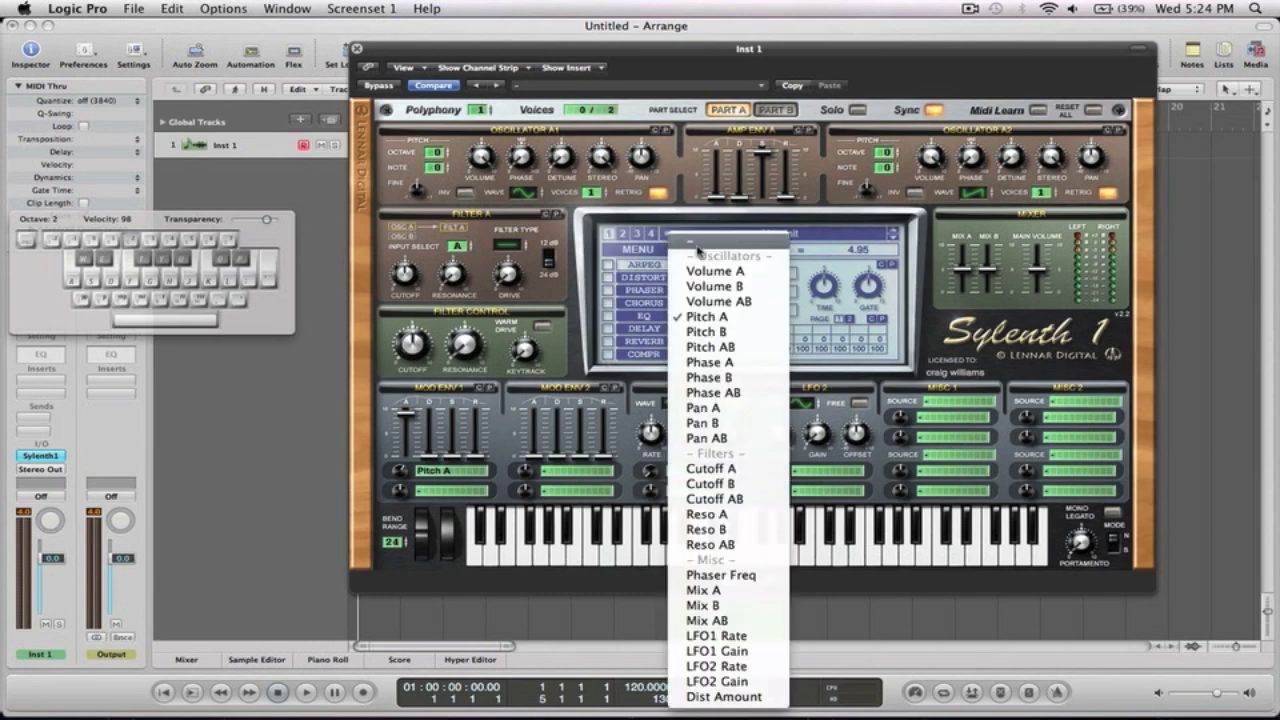
pyautogui.click(697, 243)
pyautogui.click(452, 474)
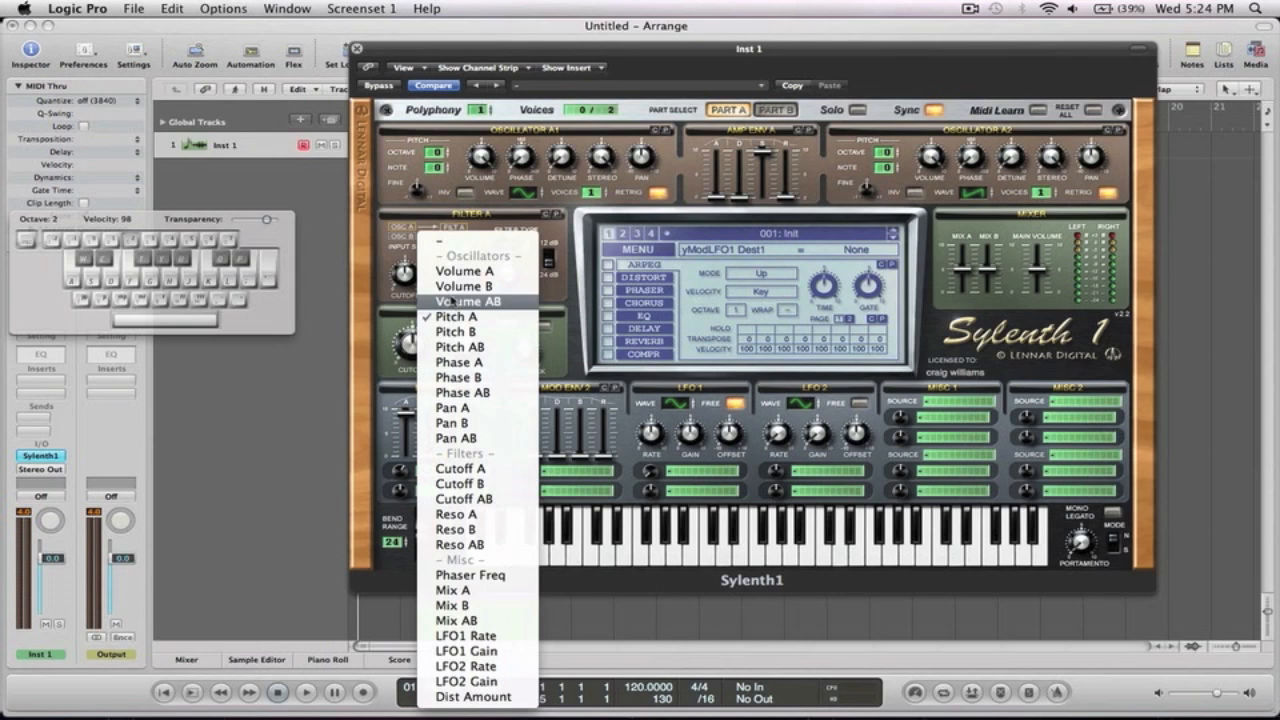
pyautogui.click(449, 242)
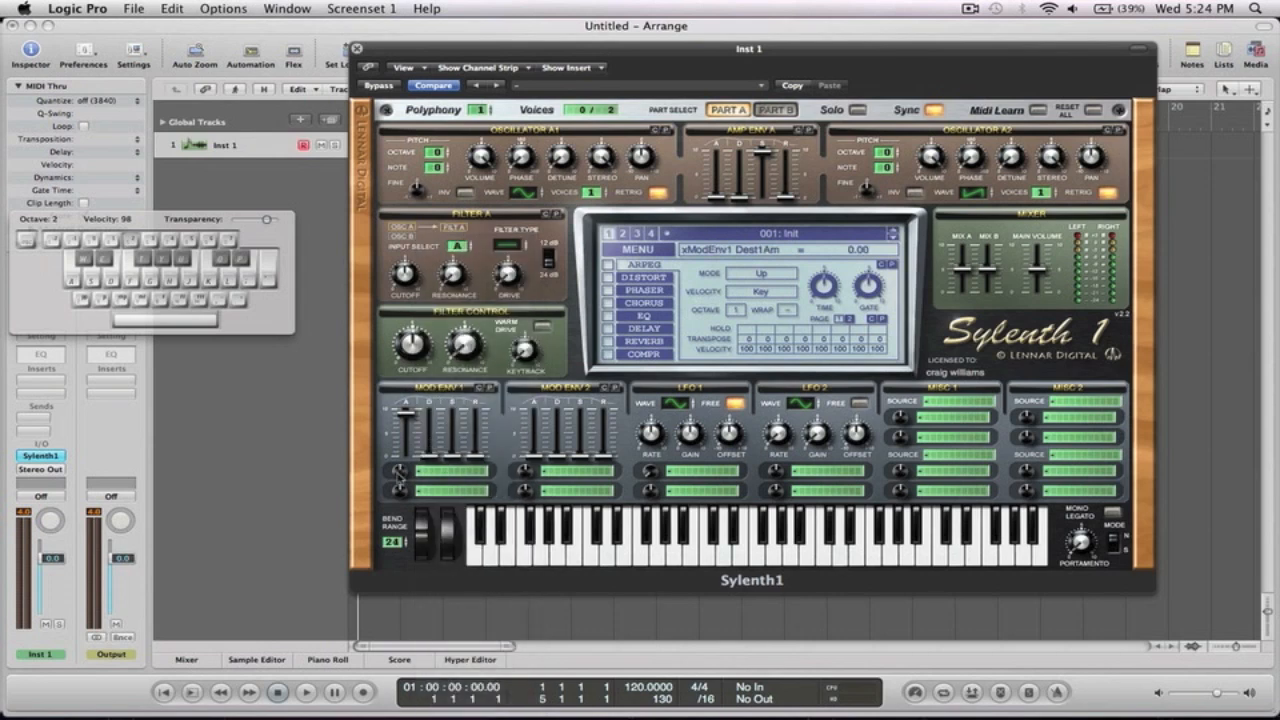
pyautogui.moveTo(405, 413); pyautogui.dragTo(408, 458)
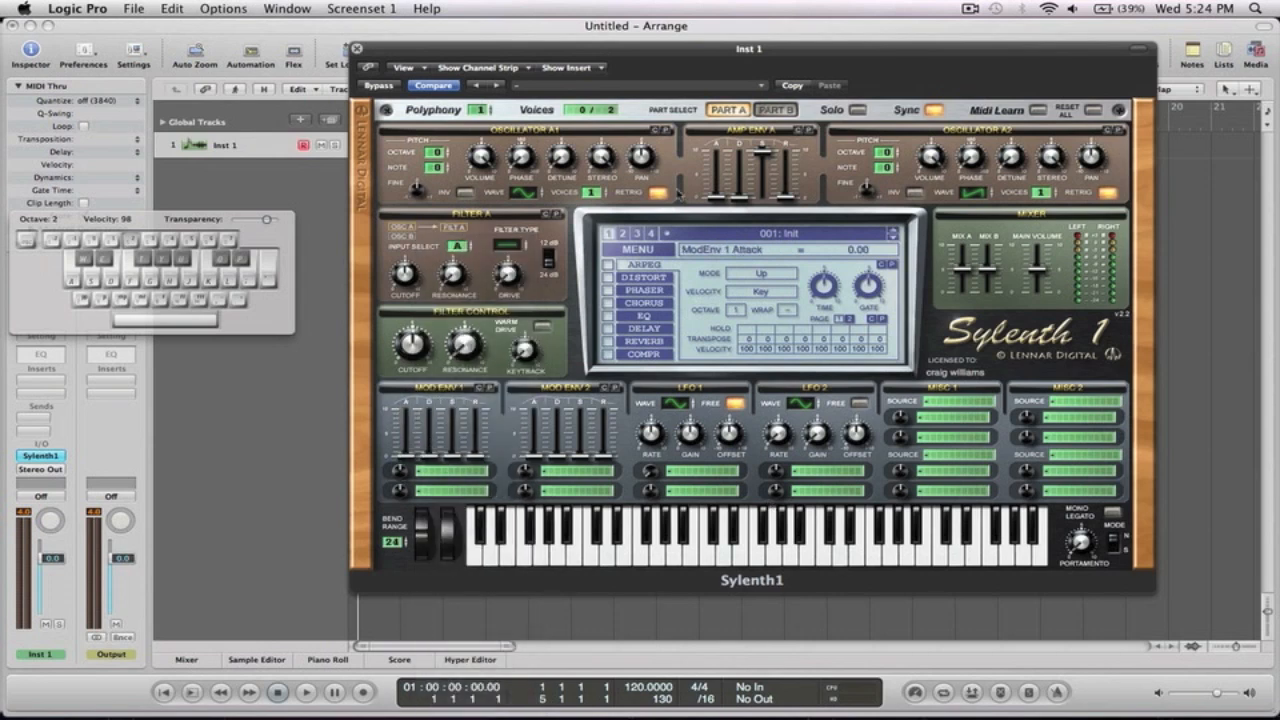
# Step: Build a four-note polyphonic saw sound with 4 voices on Oscillators A1 and A2, A2 detuned to about 2.43, and play D minor
pyautogui.click(525, 192)
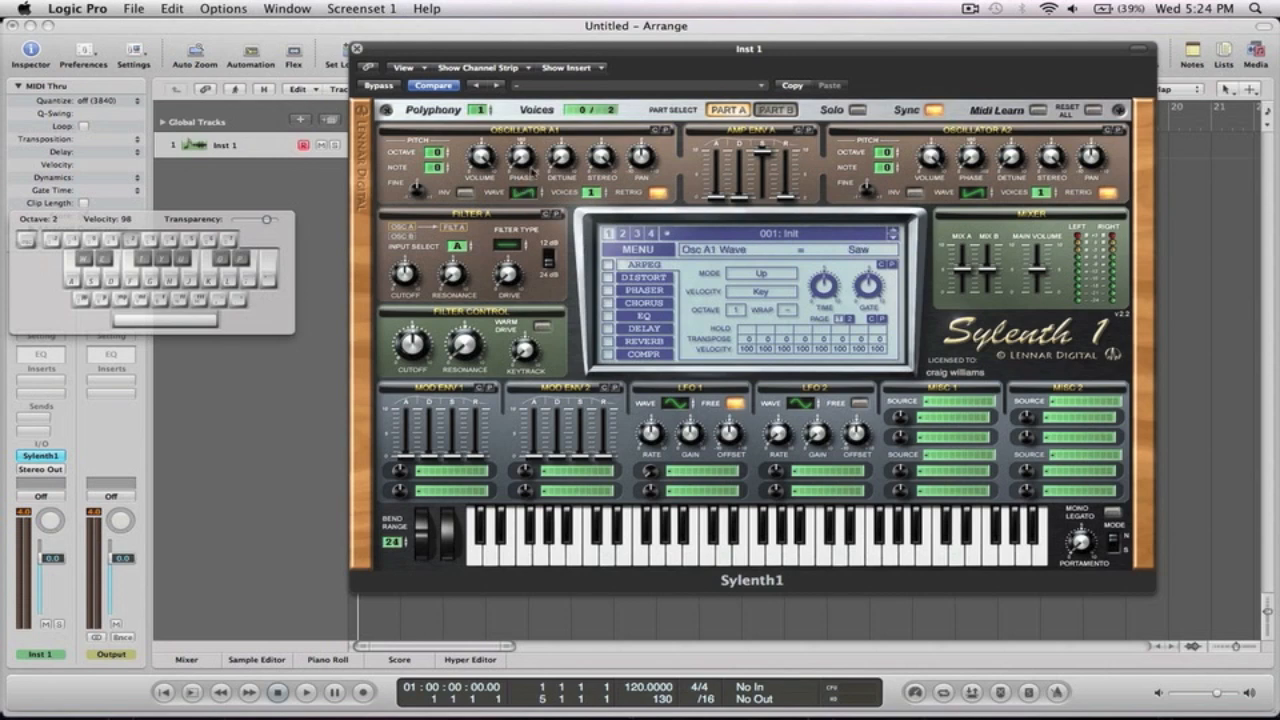
pyautogui.moveTo(482, 110); pyautogui.dragTo(481, 88)
pyautogui.moveTo(594, 192); pyautogui.dragTo(596, 180)
pyautogui.moveTo(1044, 191); pyautogui.dragTo(1047, 159)
pyautogui.click(561, 158)
pyautogui.moveTo(1010, 160); pyautogui.dragTo(1006, 118)
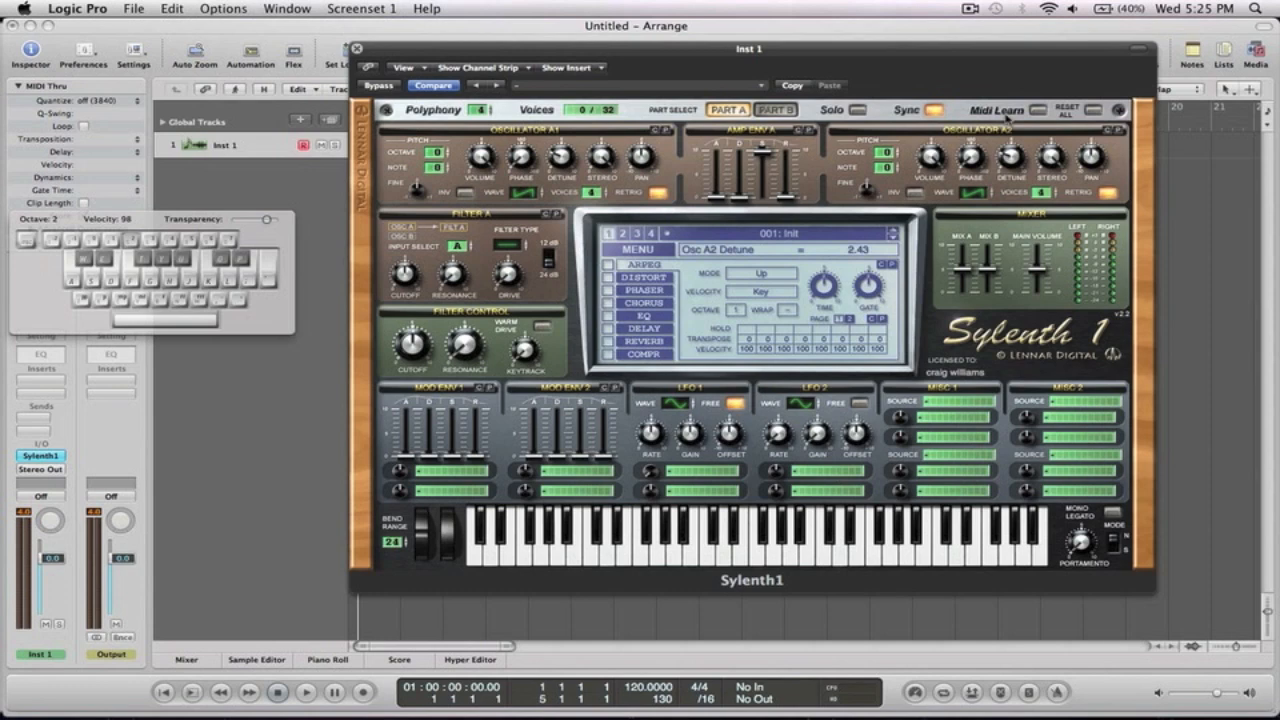
pyautogui.press('s')
pyautogui.press('f')
pyautogui.press('h')
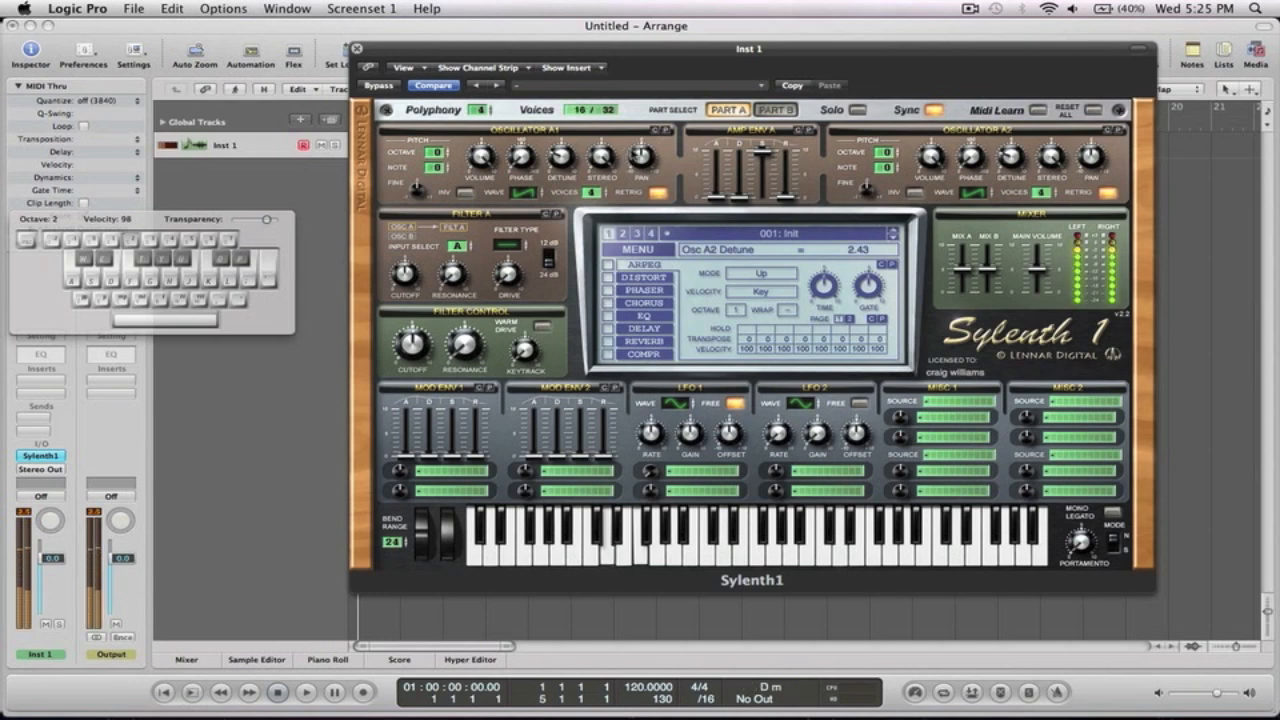
# Step: Set Oscillator A2's pan to 10.00 and audition the D minor chord several times
pyautogui.click(1089, 165)
pyautogui.moveTo(1090, 156); pyautogui.dragTo(1088, 17)
pyautogui.press('s')
pyautogui.press('f')
pyautogui.press('h')
pyautogui.press('s')
pyautogui.press('f')
pyautogui.press('h')
pyautogui.press('s')
pyautogui.press('f')
pyautogui.press('h')
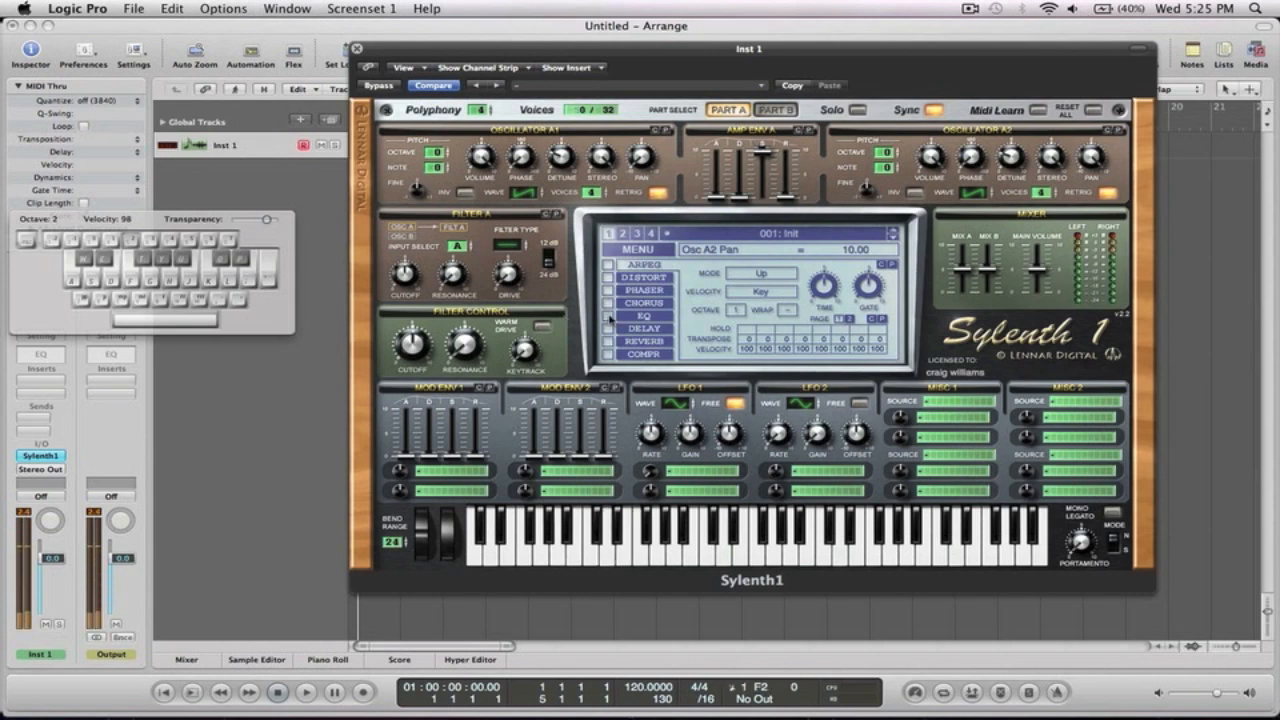
# Step: Turn on the EQ and reverb effects and audition the D minor chord
pyautogui.click(608, 316)
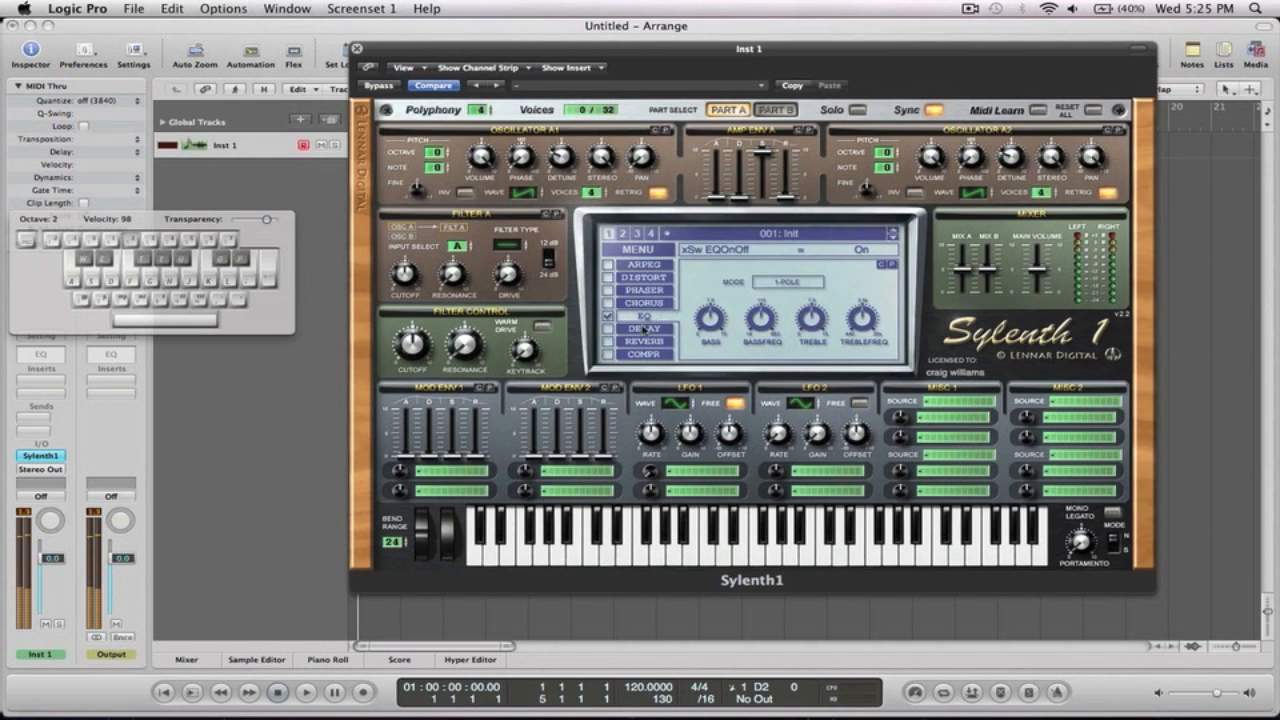
pyautogui.click(607, 341)
pyautogui.press('s')
pyautogui.press('f')
pyautogui.press('h')
pyautogui.press('s')
pyautogui.press('f')
pyautogui.press('h')
pyautogui.press('s')
pyautogui.press('f')
pyautogui.press('h')
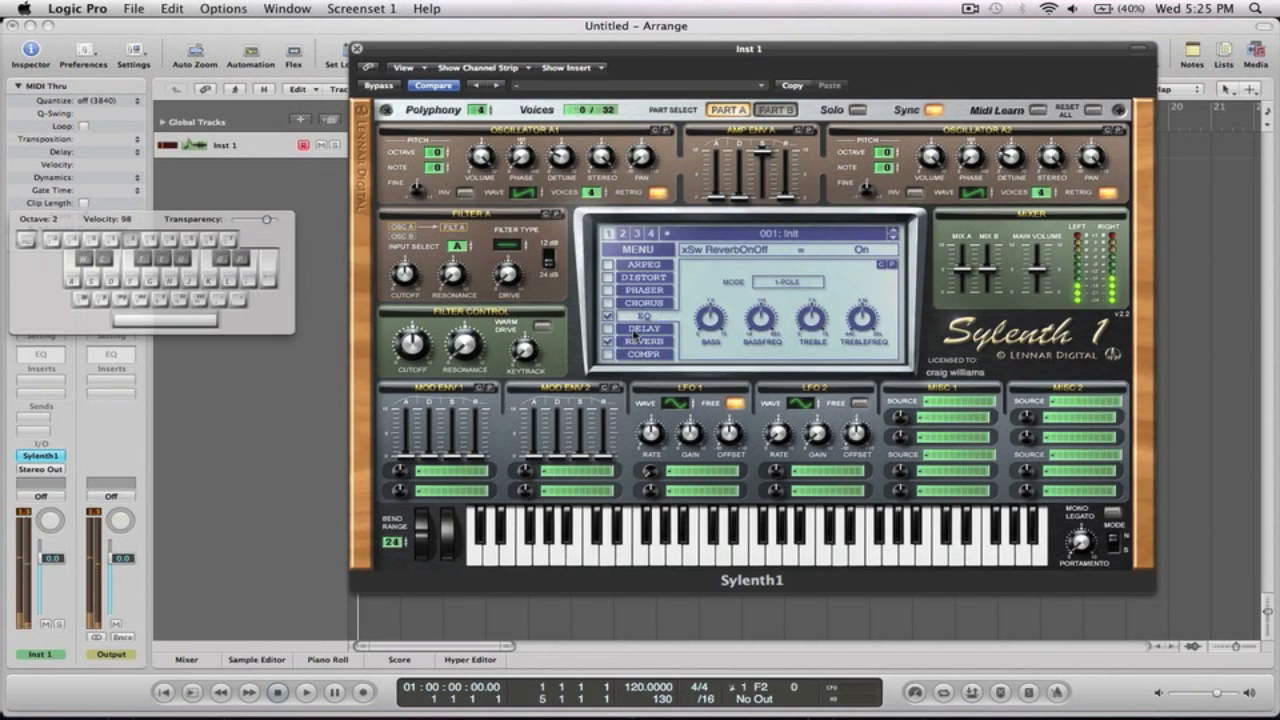
# Step: Turn the reverb back off and replay the D minor chord
pyautogui.click(607, 341)
pyautogui.press('s')
pyautogui.press('f')
pyautogui.press('h')
pyautogui.press('s')
pyautogui.press('f')
pyautogui.press('h')
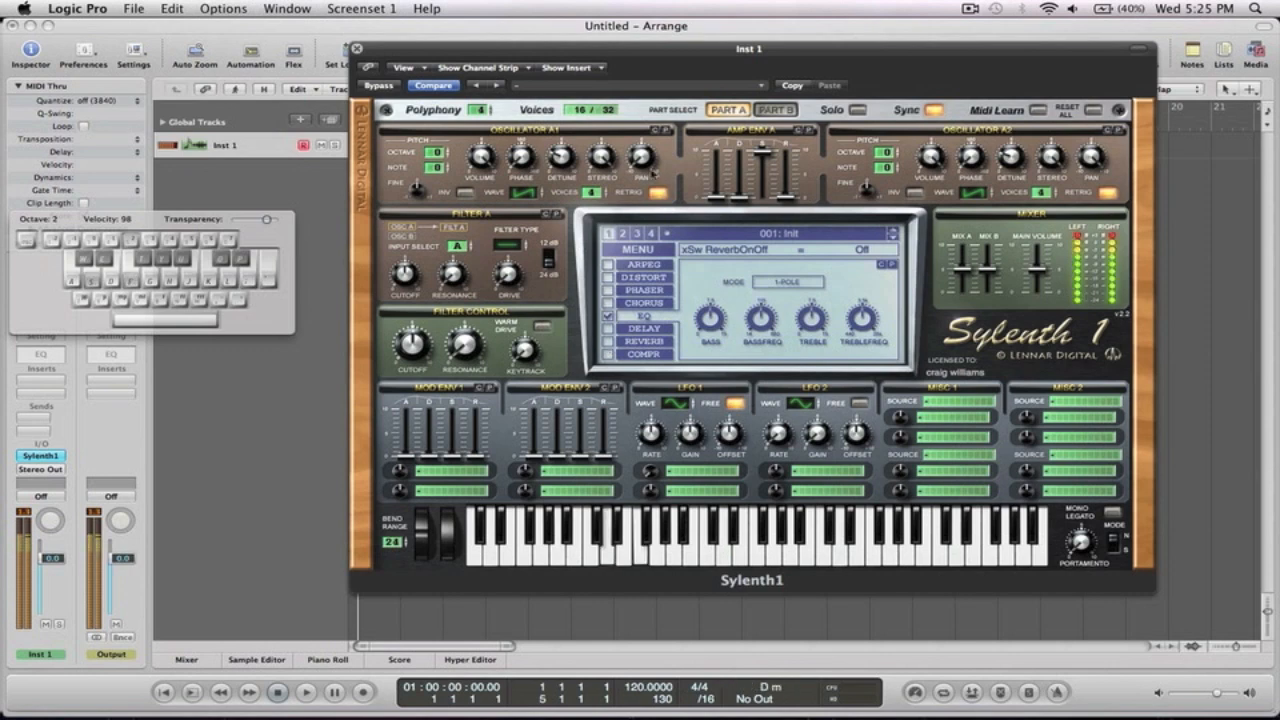
pyautogui.press('s')
pyautogui.press('f')
pyautogui.press('h')
# Step: Try different octave settings on Oscillators A1 and A2 with the D minor chord, returning both octaves to 0
pyautogui.click(438, 154)
pyautogui.moveTo(440, 166); pyautogui.dragTo(440, 172)
pyautogui.press('s')
pyautogui.press('f')
pyautogui.press('h')
pyautogui.moveTo(885, 152); pyautogui.dragTo(886, 166)
pyautogui.press('s')
pyautogui.press('f')
pyautogui.press('h')
pyautogui.press('s')
pyautogui.press('f')
pyautogui.press('h')
pyautogui.moveTo(884, 152); pyautogui.dragTo(884, 144)
pyautogui.moveTo(430, 152); pyautogui.dragTo(437, 150)
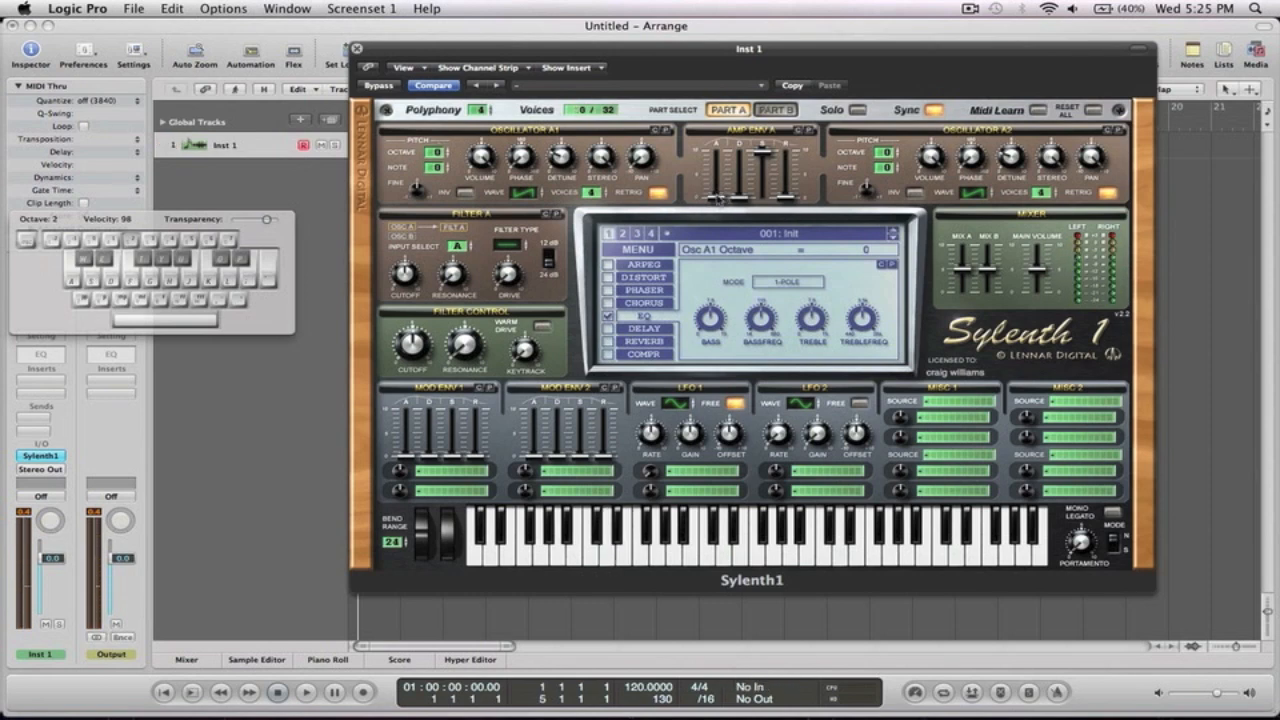
# Step: Set Amp Env A's attack to about 7.64 and its release to about 6.65
pyautogui.moveTo(717, 198); pyautogui.dragTo(724, 93)
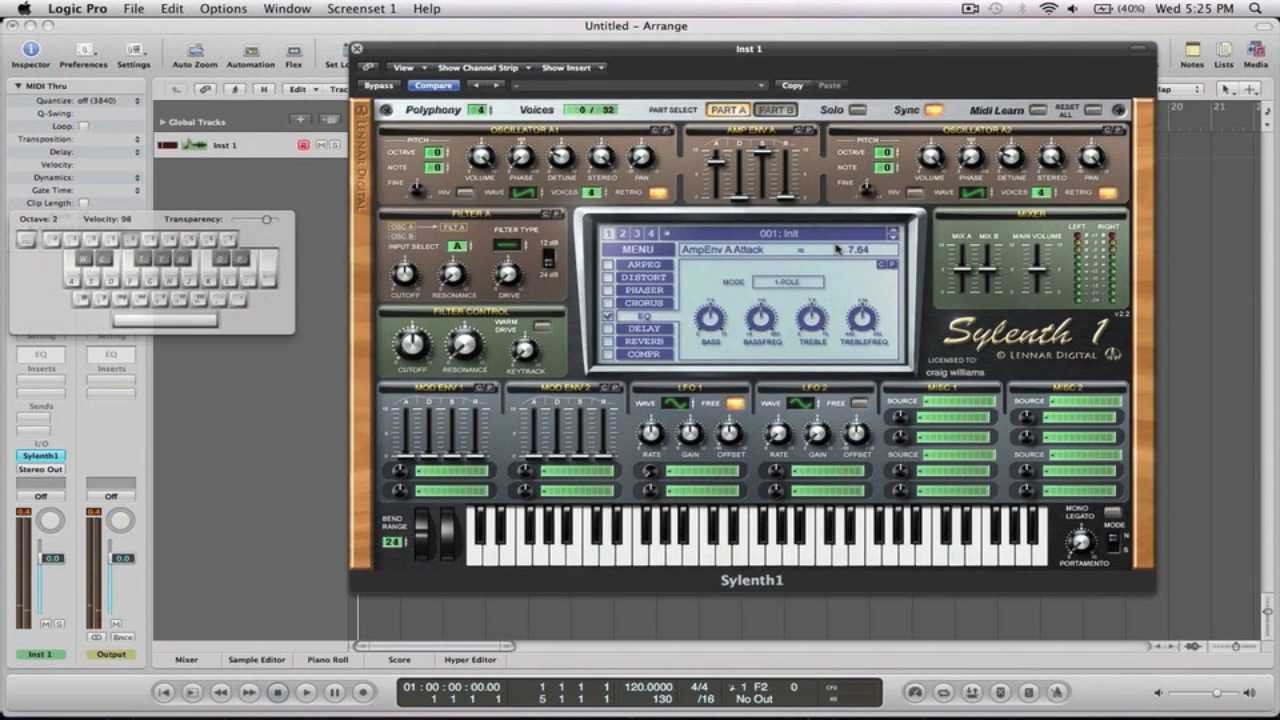
pyautogui.moveTo(785, 193); pyautogui.dragTo(785, 165)
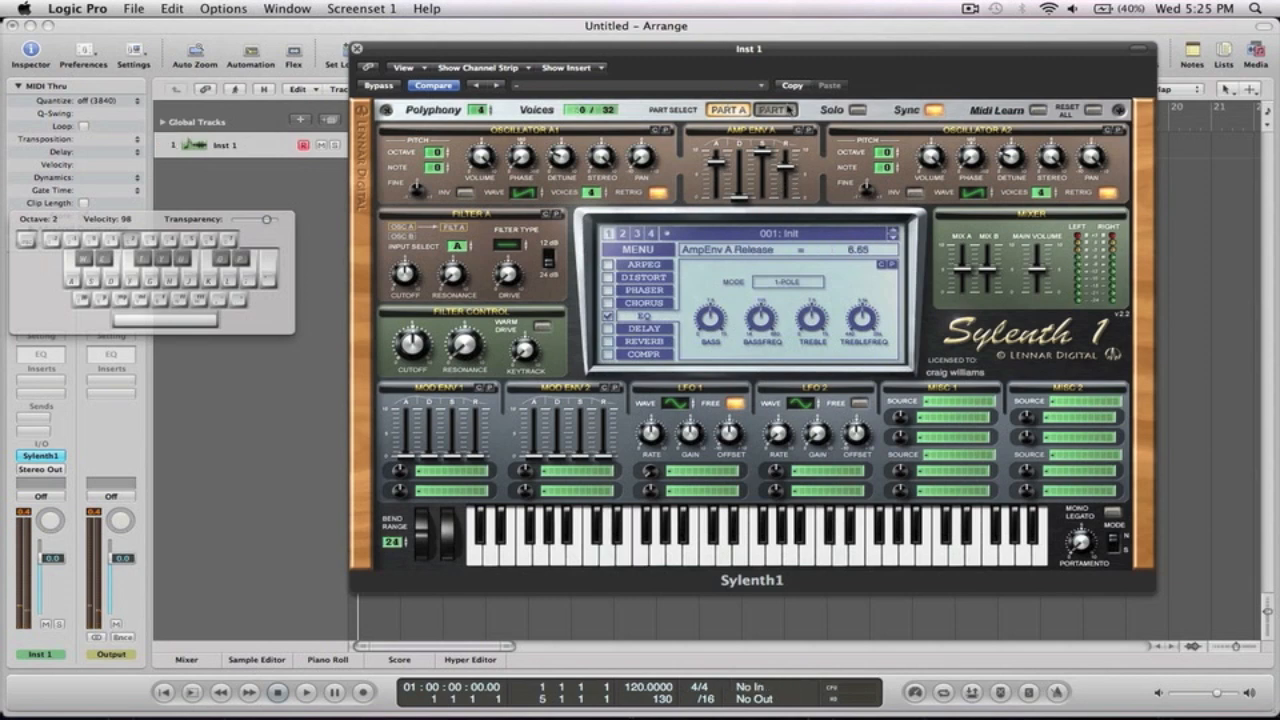
pyautogui.moveTo(789, 108); pyautogui.dragTo(790, 110)
# Step: Play the D minor chord notes, pull the pitch bend wheel down, and hide the Musical Typing keyboard
pyautogui.press('s')
pyautogui.press('f')
pyautogui.press('s')
pyautogui.press('f')
pyautogui.press('s')
pyautogui.press('f')
pyautogui.press('s')
pyautogui.press('f')
pyautogui.press('h')
pyautogui.moveTo(422, 533); pyautogui.dragTo(424, 660)
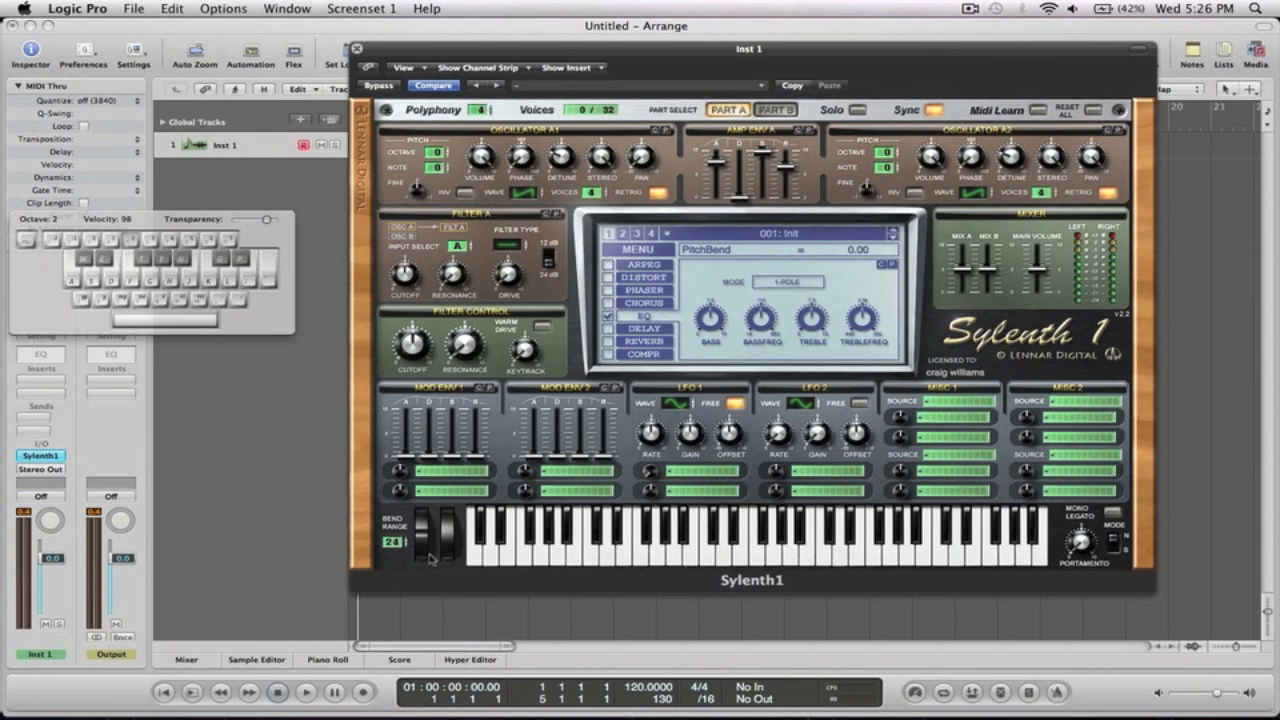
pyautogui.press('super+k')
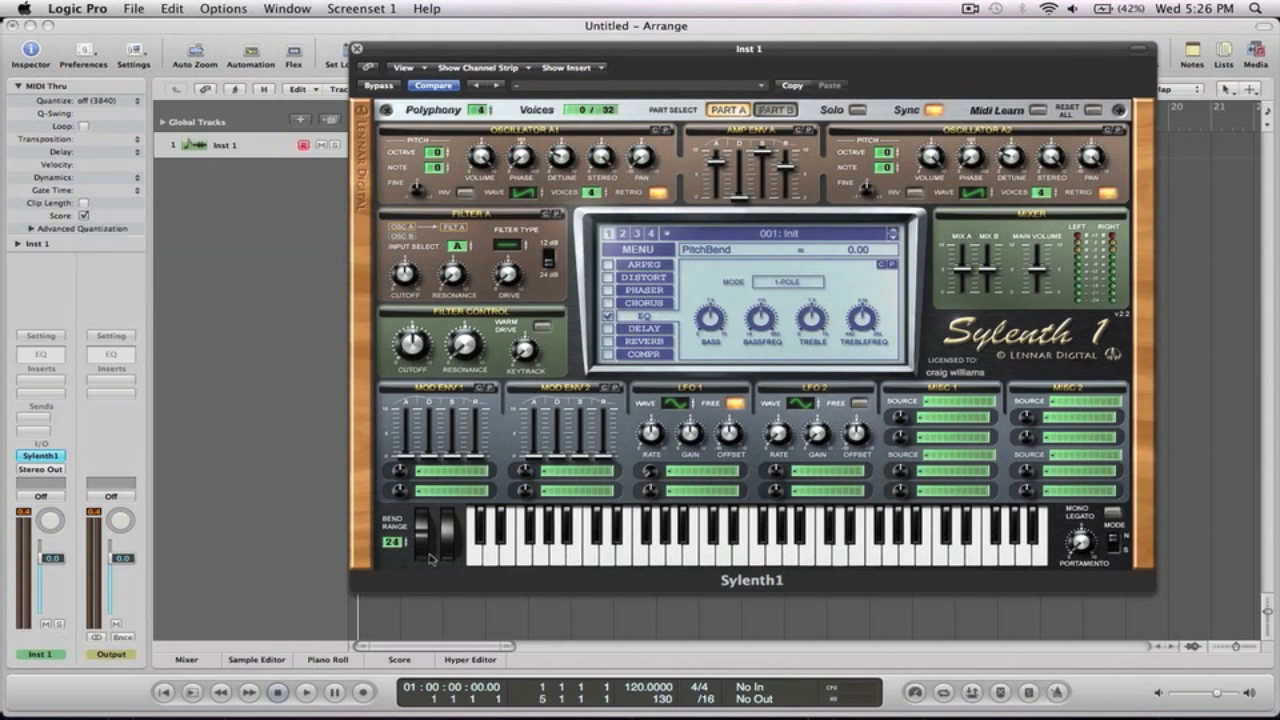